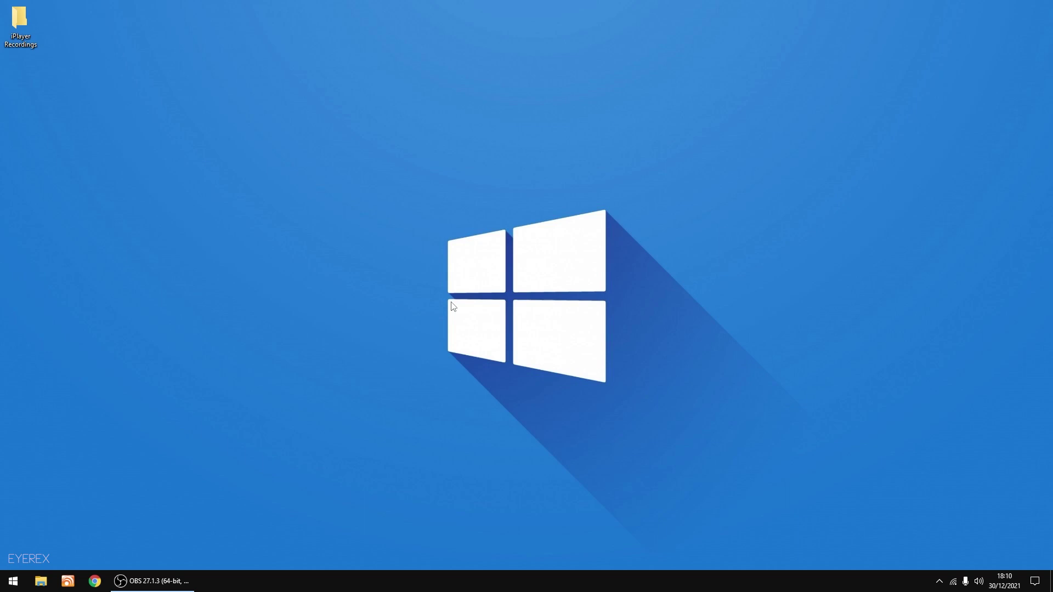
Step: Launch Raspberry Pi Imager from Start and browse to the Media player - Kodi OS > LibreELEC images
left_click(9, 584)
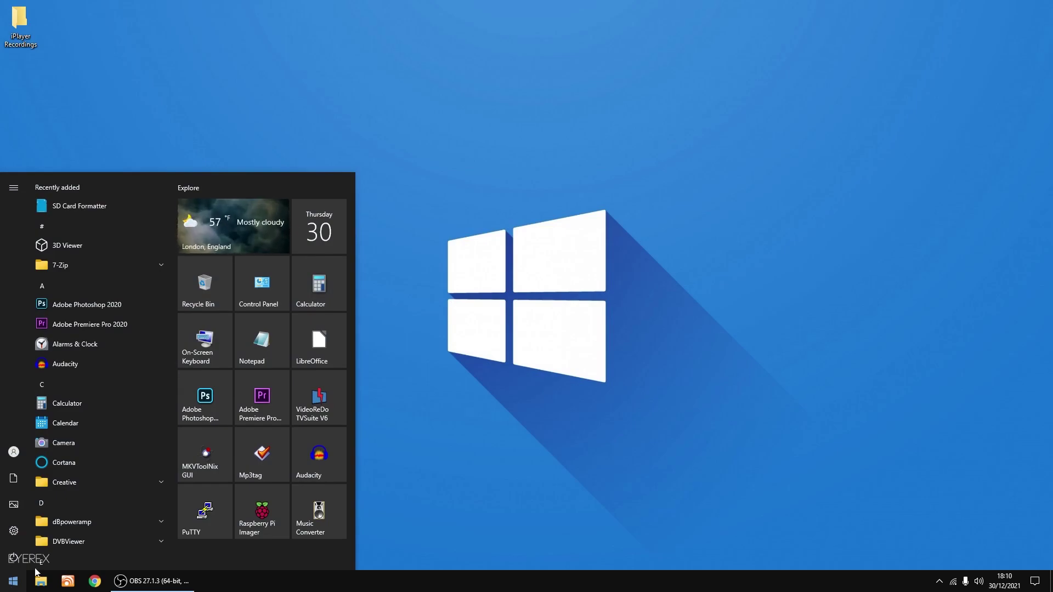
left_click(260, 511)
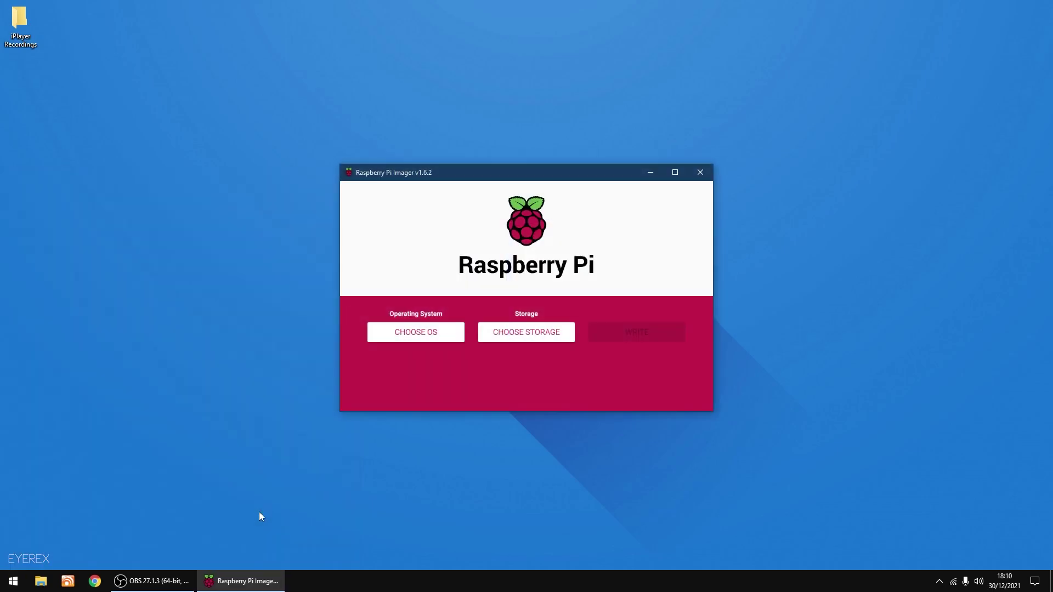
left_click(420, 332)
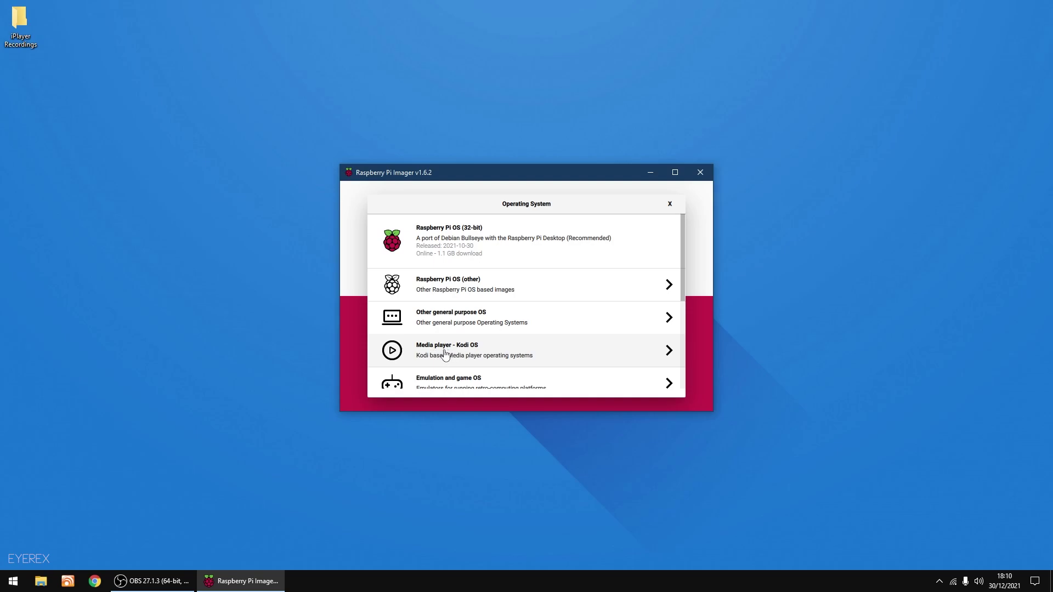
left_click(444, 355)
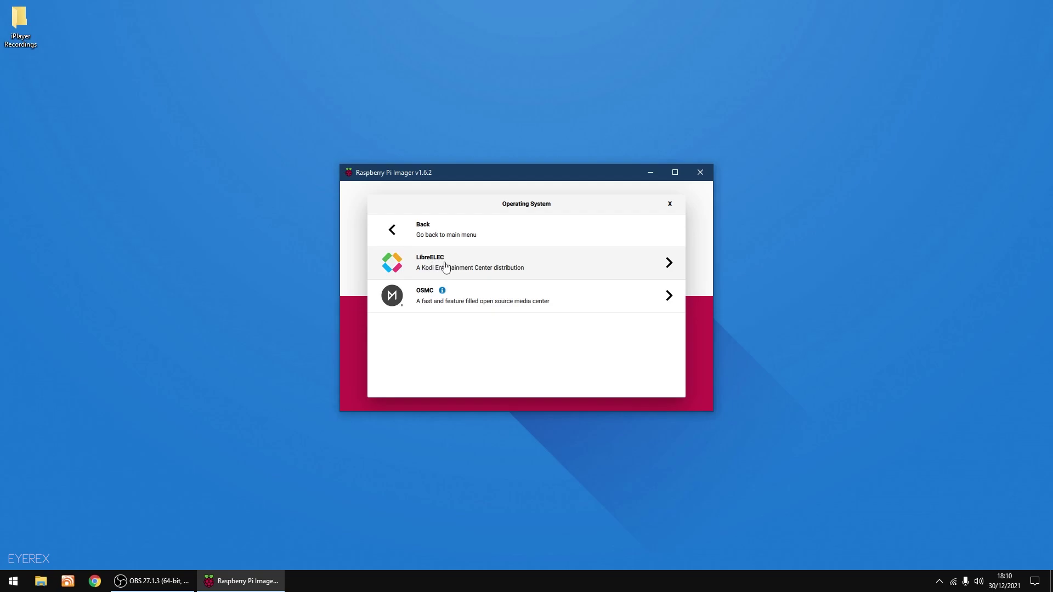
left_click(446, 267)
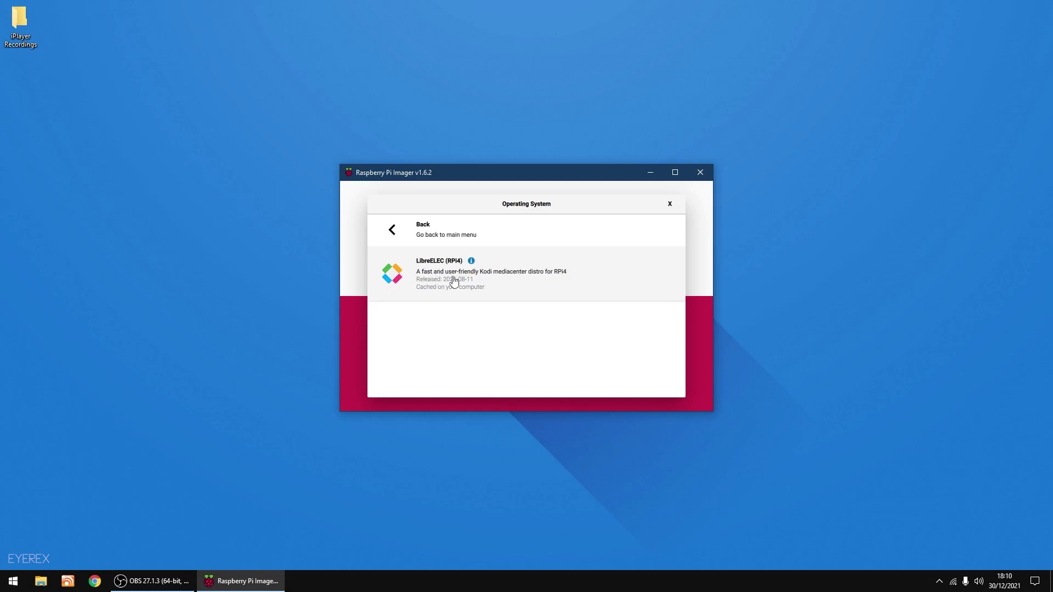
Step: Choose LibreELEC (RPI4), target the 31.9 GB SDHC Card, and start writing
left_click(453, 282)
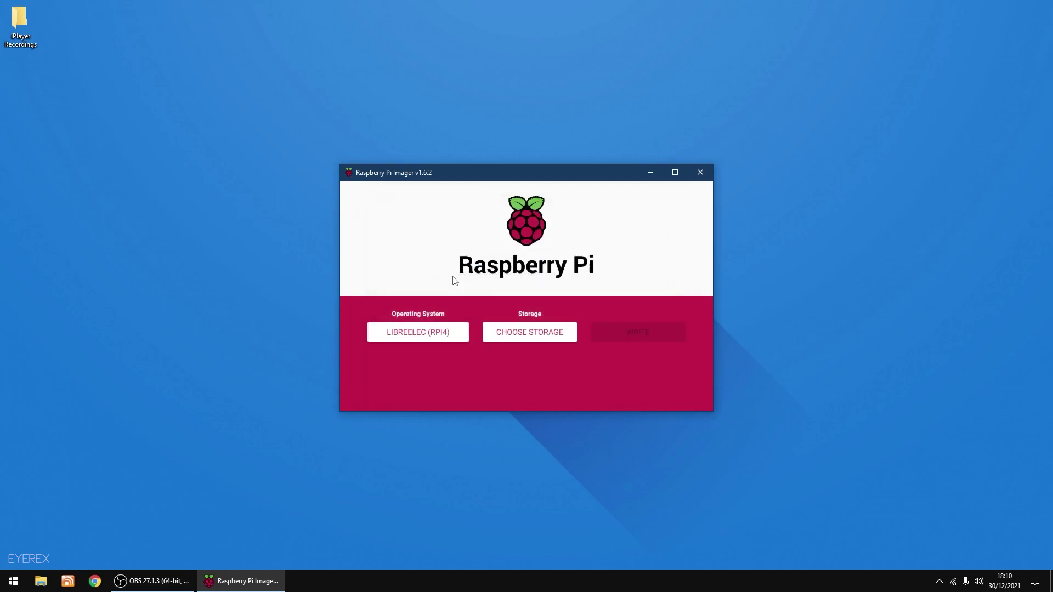
left_click(521, 336)
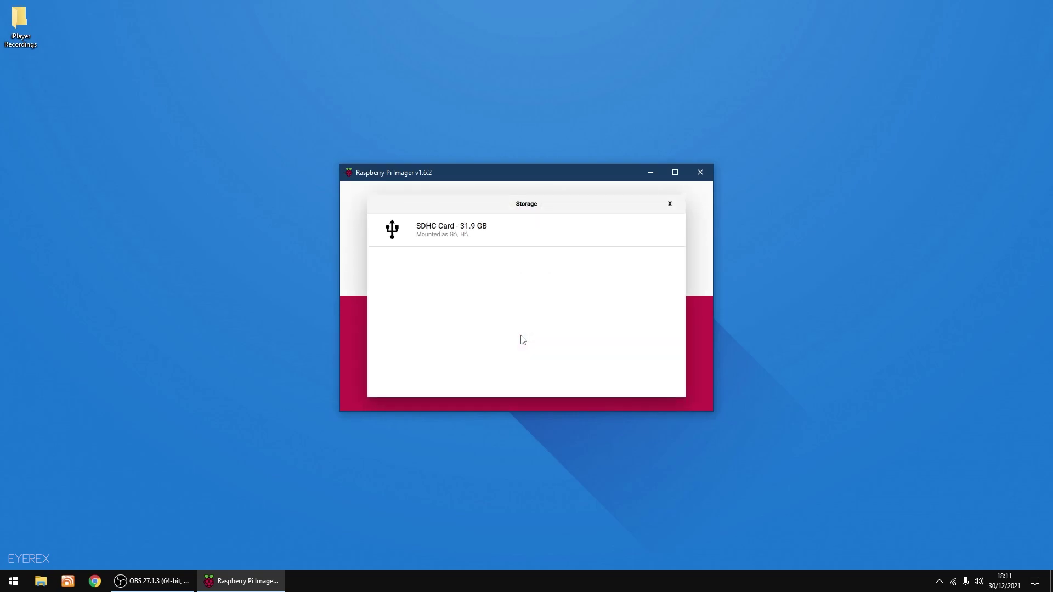
left_click(462, 236)
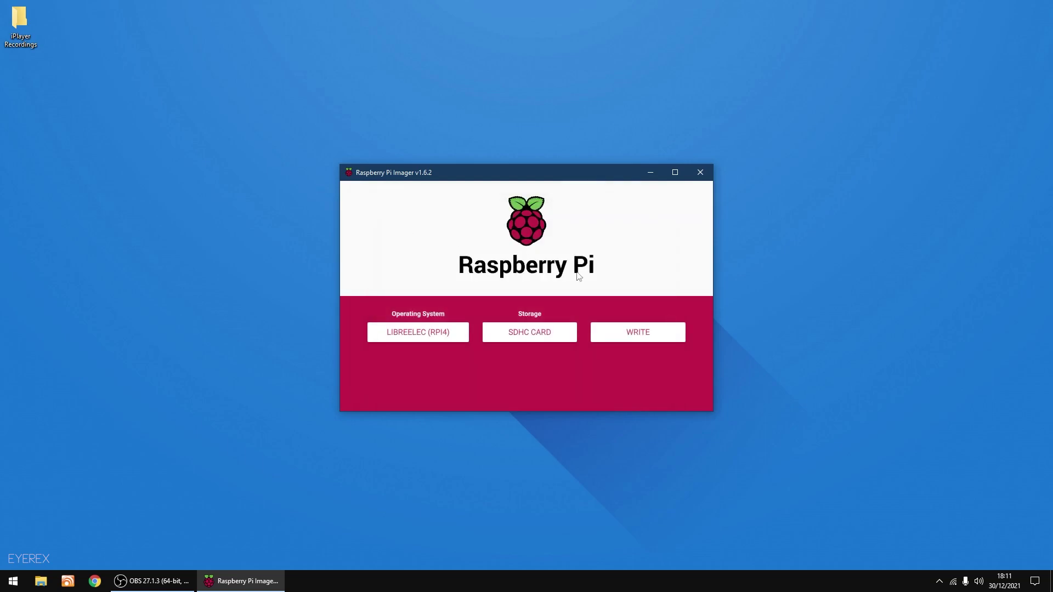
left_click(652, 337)
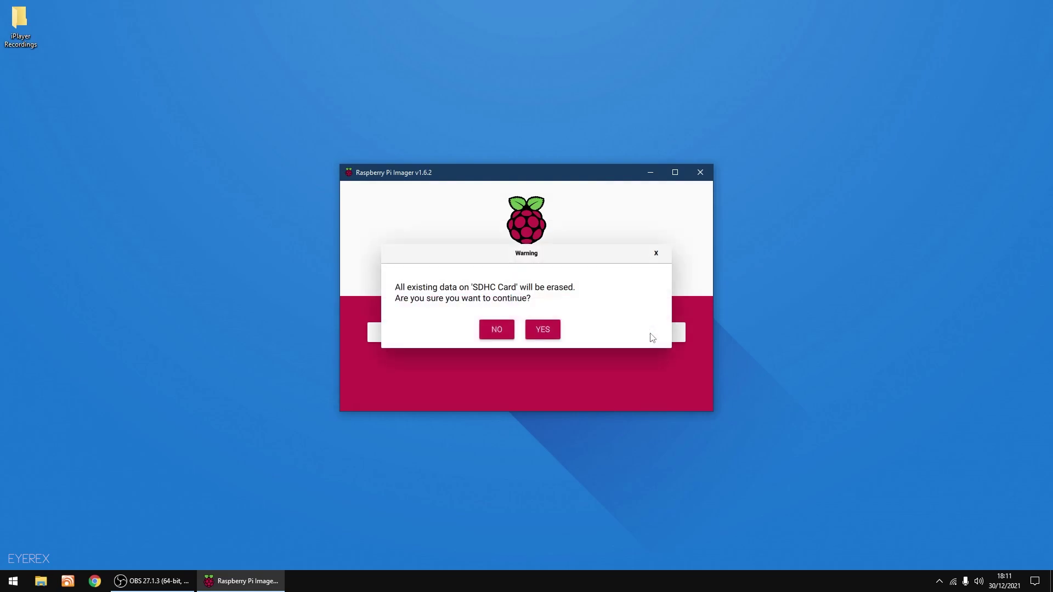
Step: Confirm erasing the SDHC Card so the LibreELEC (RPI4) image is written and verified
left_click(547, 331)
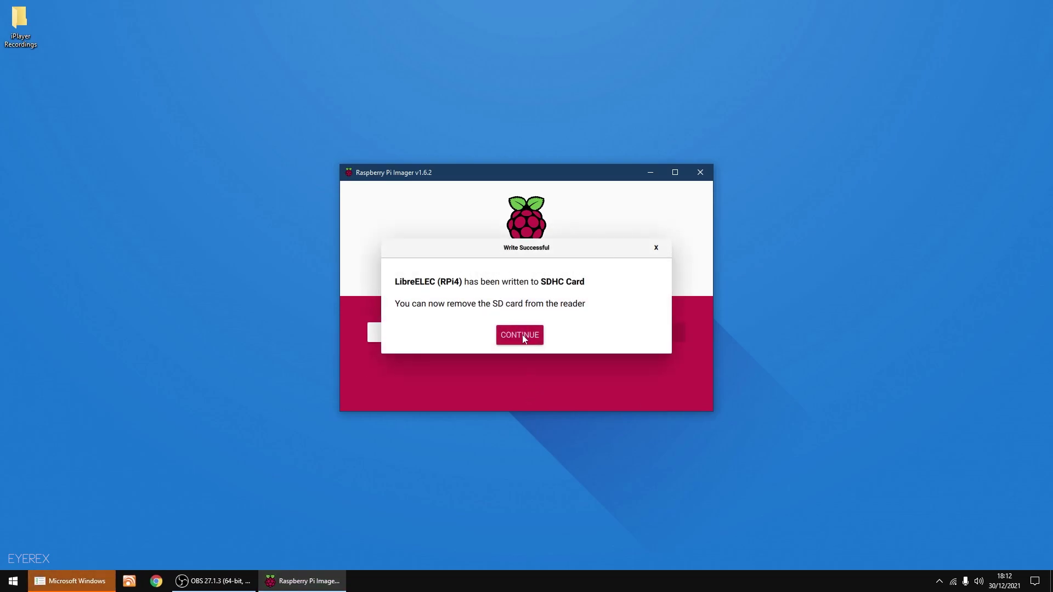
Step: Dismiss the success message, close the Imager, and cancel Windows' format prompt for drive H:
left_click(522, 336)
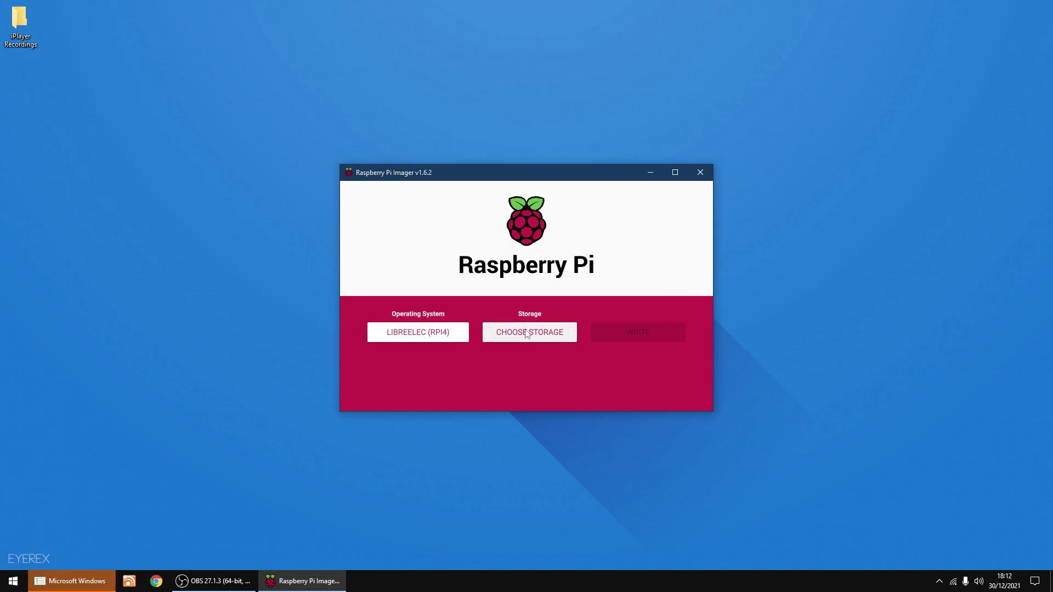
left_click(699, 173)
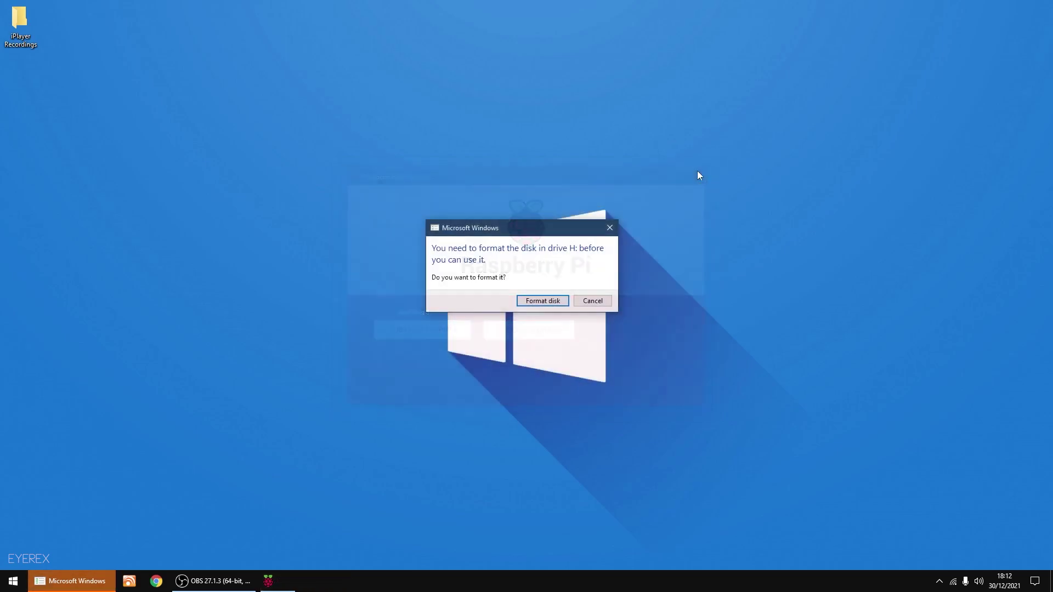
left_click(594, 302)
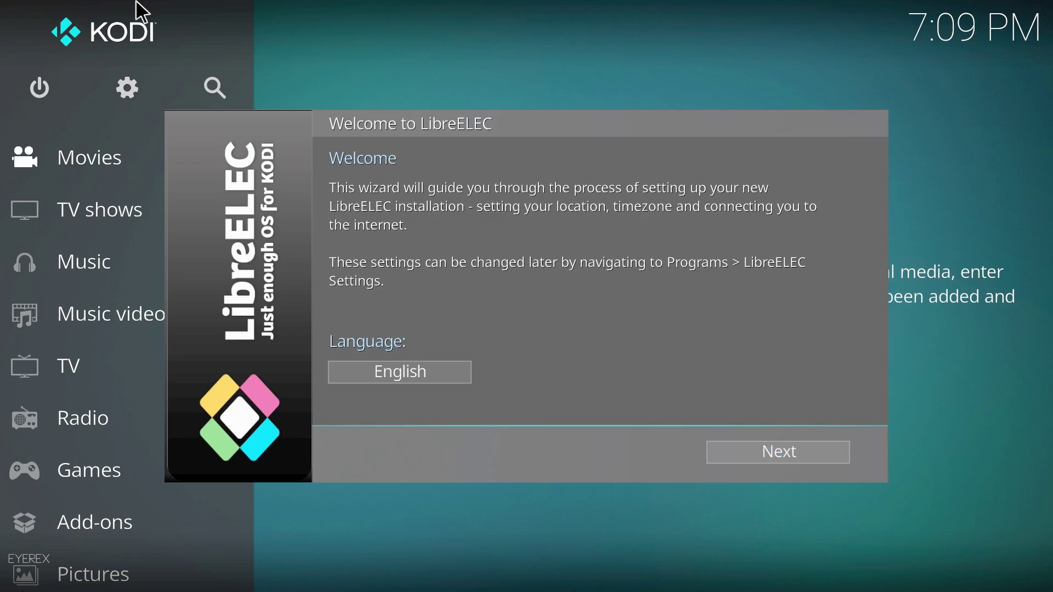
Step: Replace the default LibreELEC hostname with TVheadend on the wizard's naming page
left_click(783, 455)
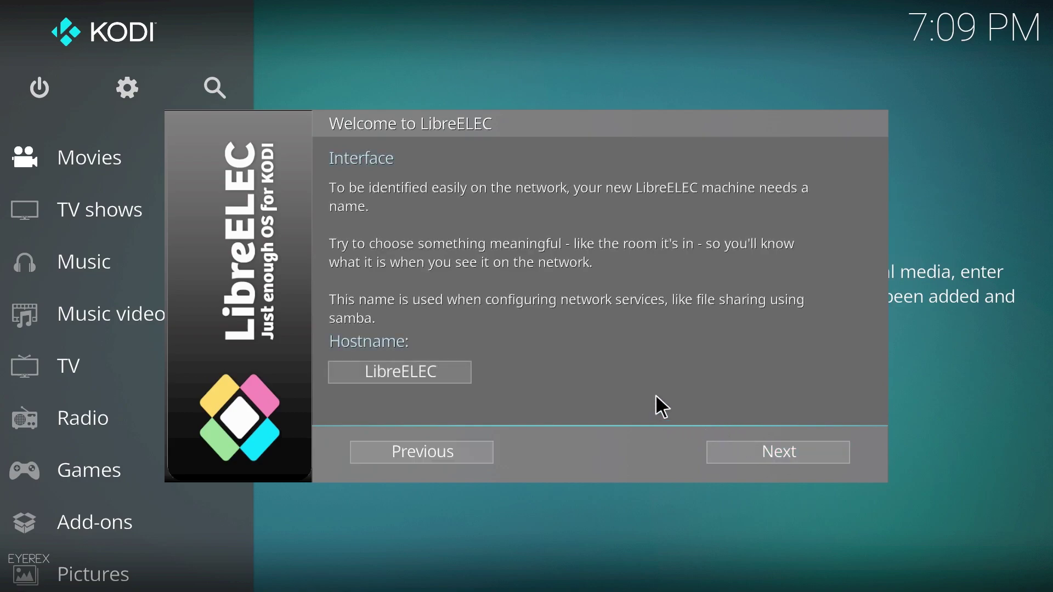
left_click(445, 374)
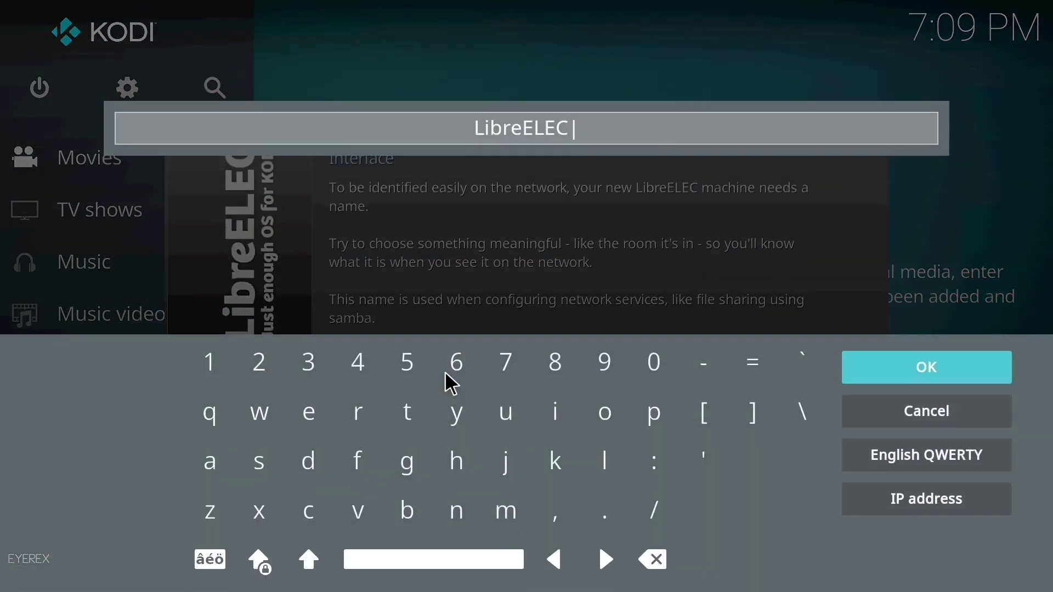
key("BackSpace")
key("BackSpace")
key("BackSpace")
key("BackSpace")
key("BackSpace")
key("BackSpace")
key("BackSpace")
key("BackSpace")
key("BackSpace")
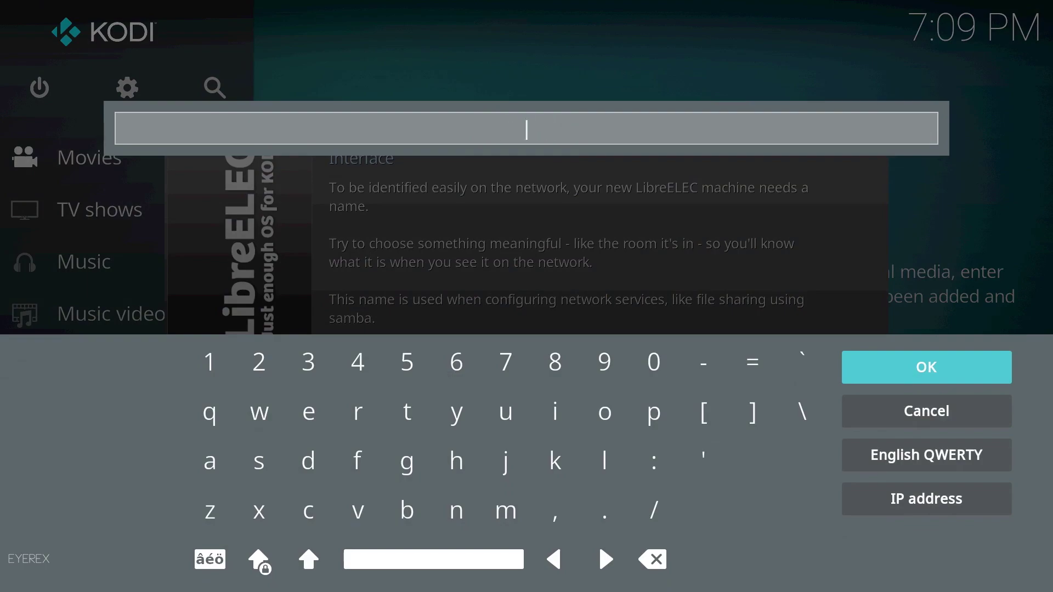
type("TVheadend")
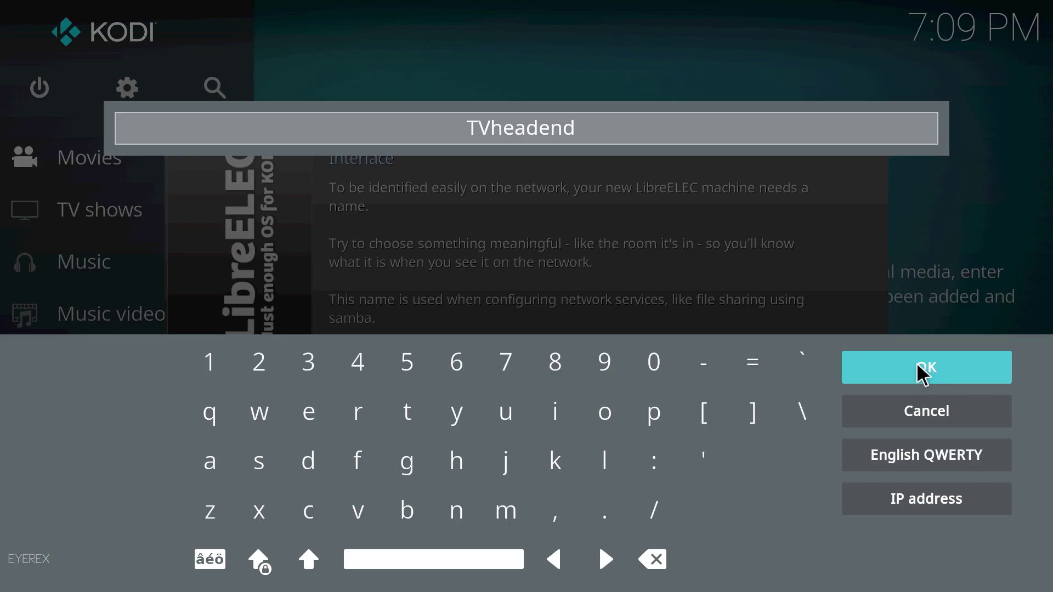
left_click(921, 374)
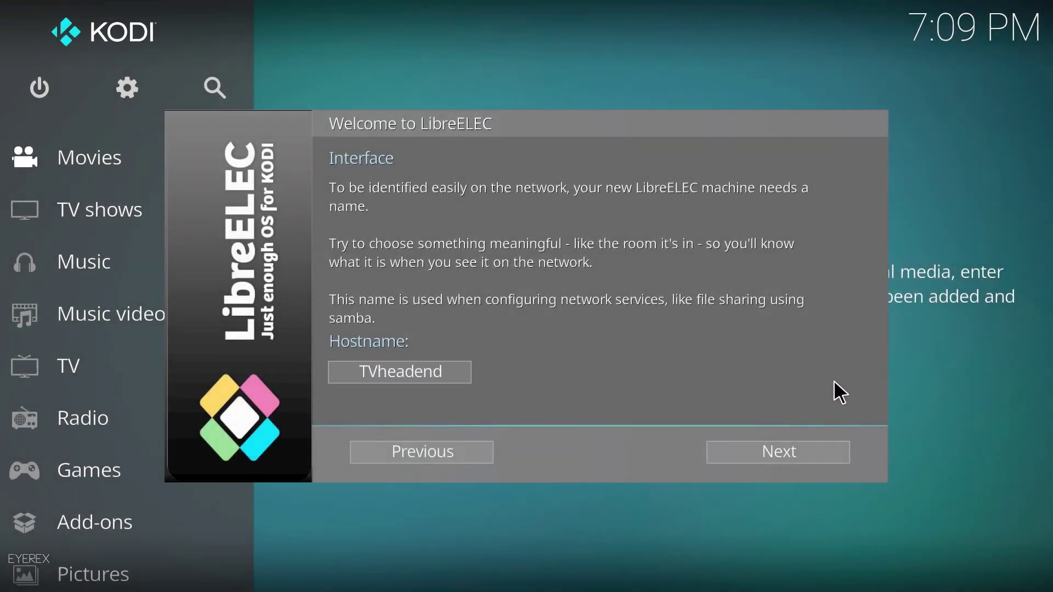
Step: Advance past the Interface and Networking pages to Sharing and Remote Access
left_click(780, 454)
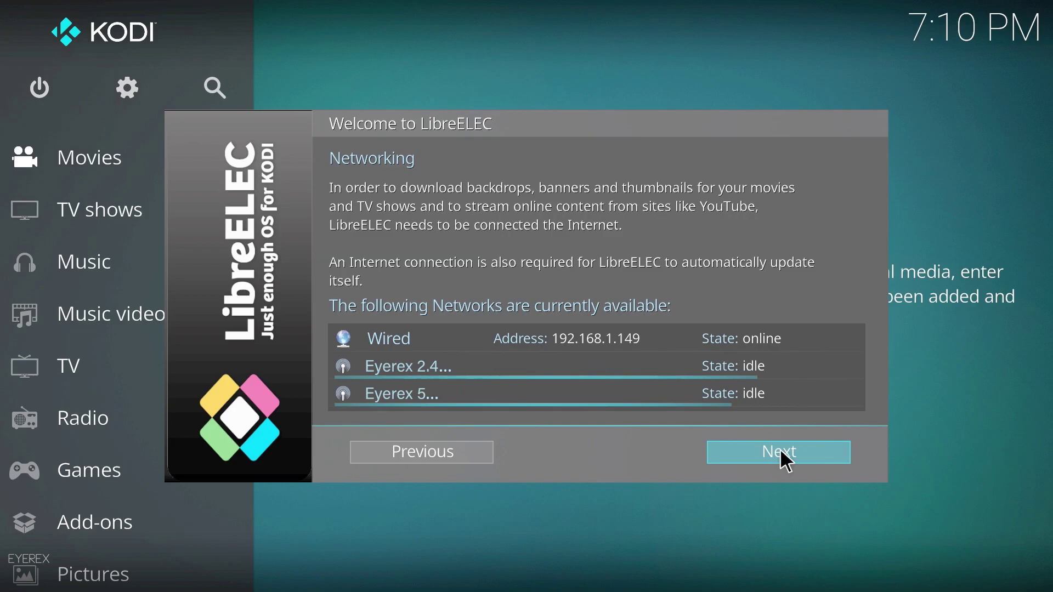
left_click(780, 450)
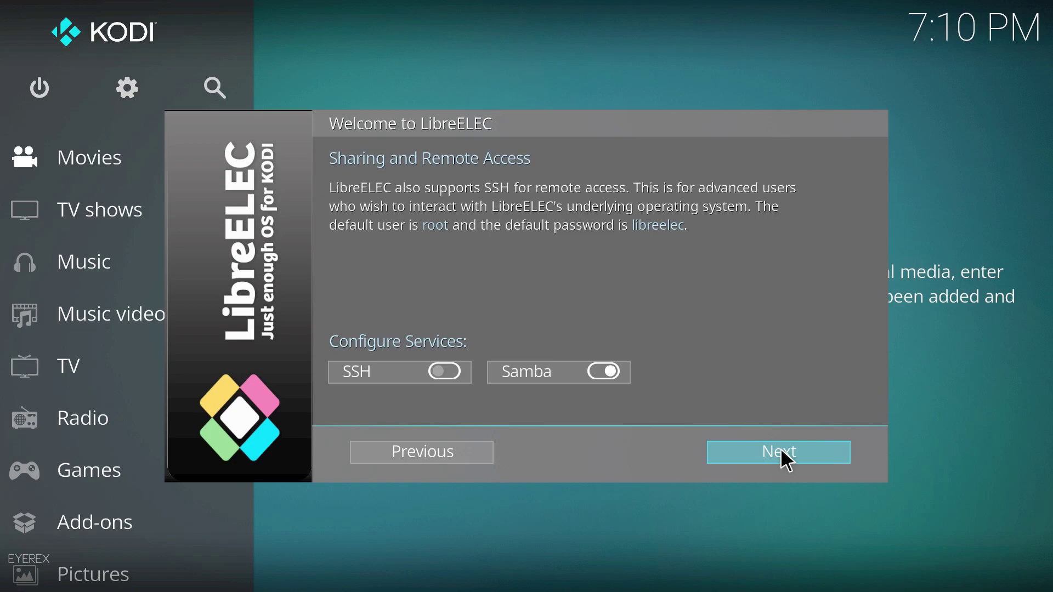
Step: Switch SSH on and replace its default password with a new personal password
left_click(455, 369)
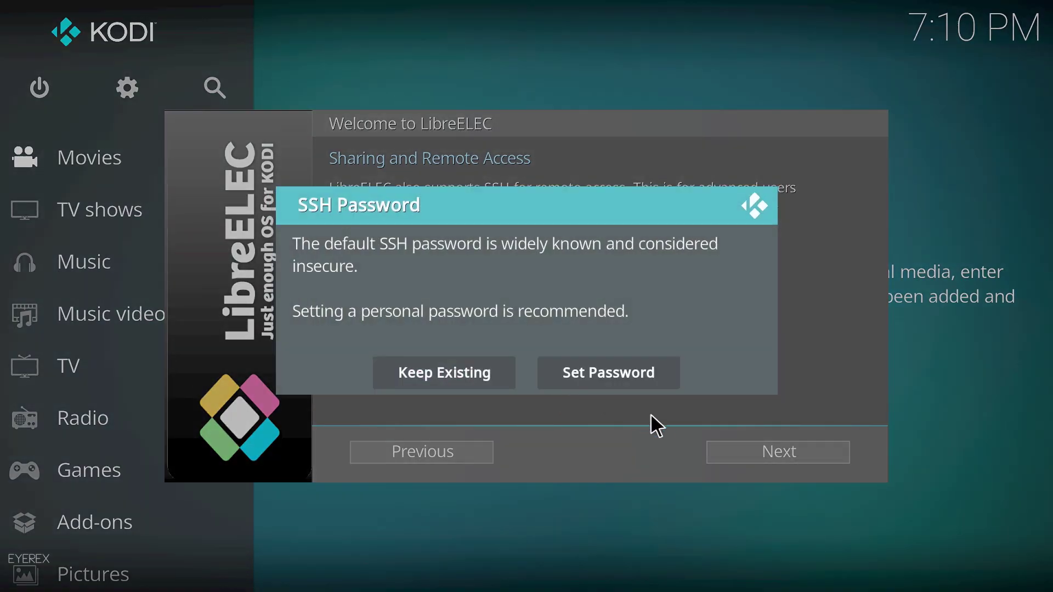
left_click(635, 384)
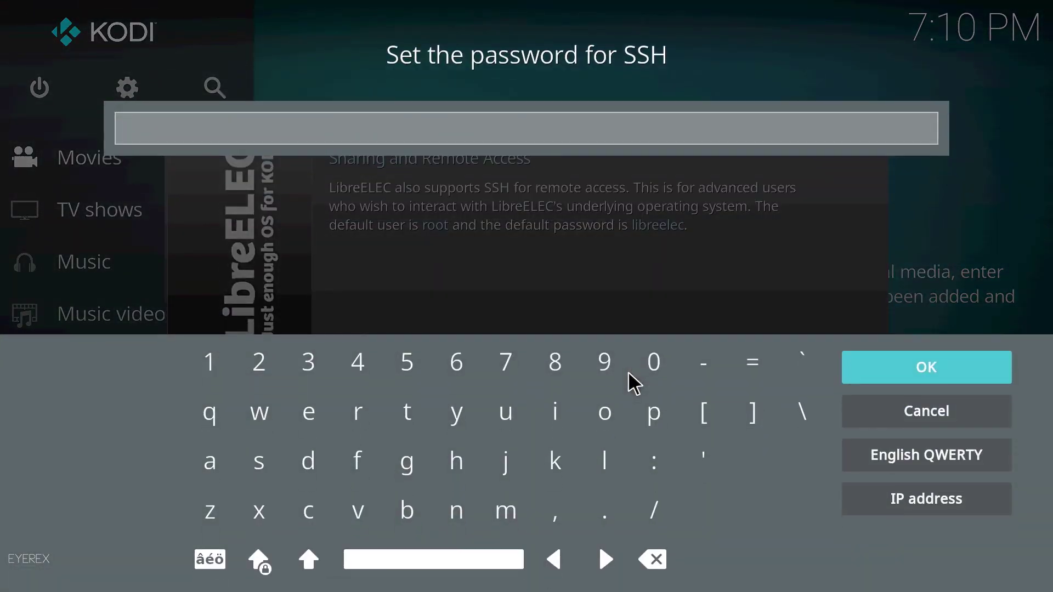
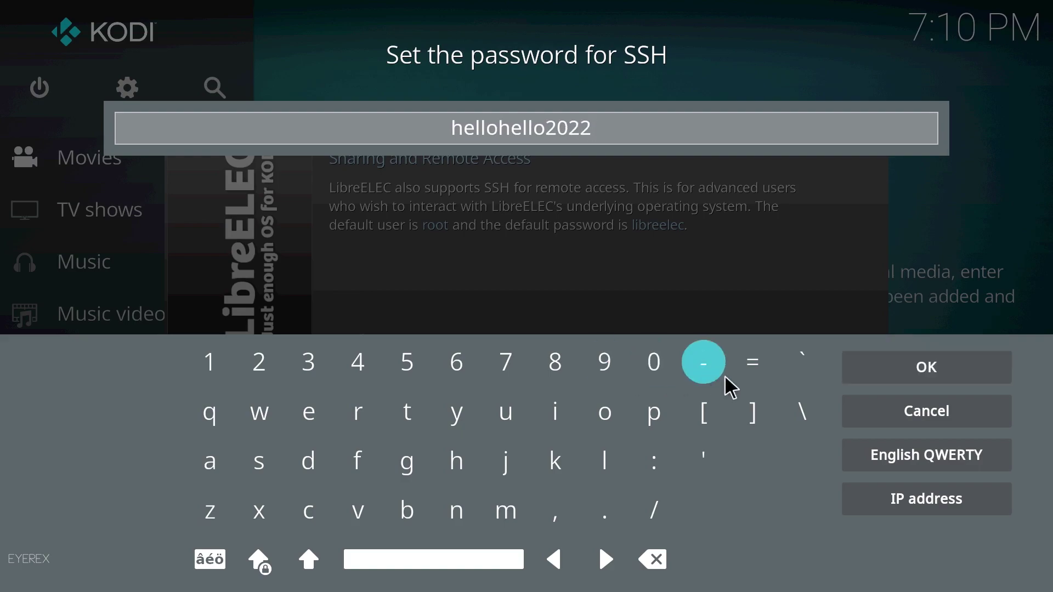
left_click(897, 367)
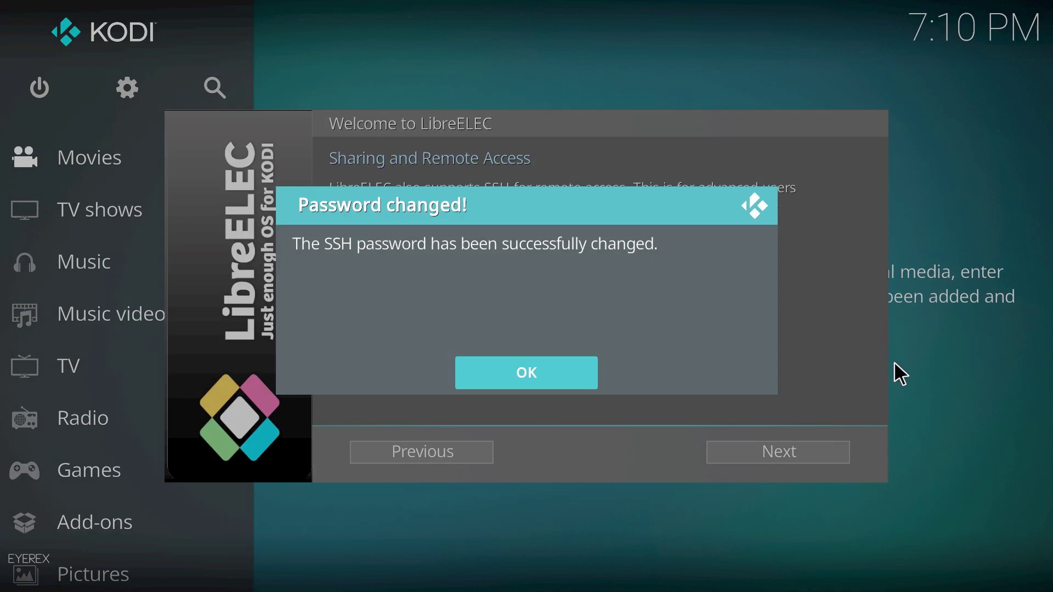
left_click(509, 376)
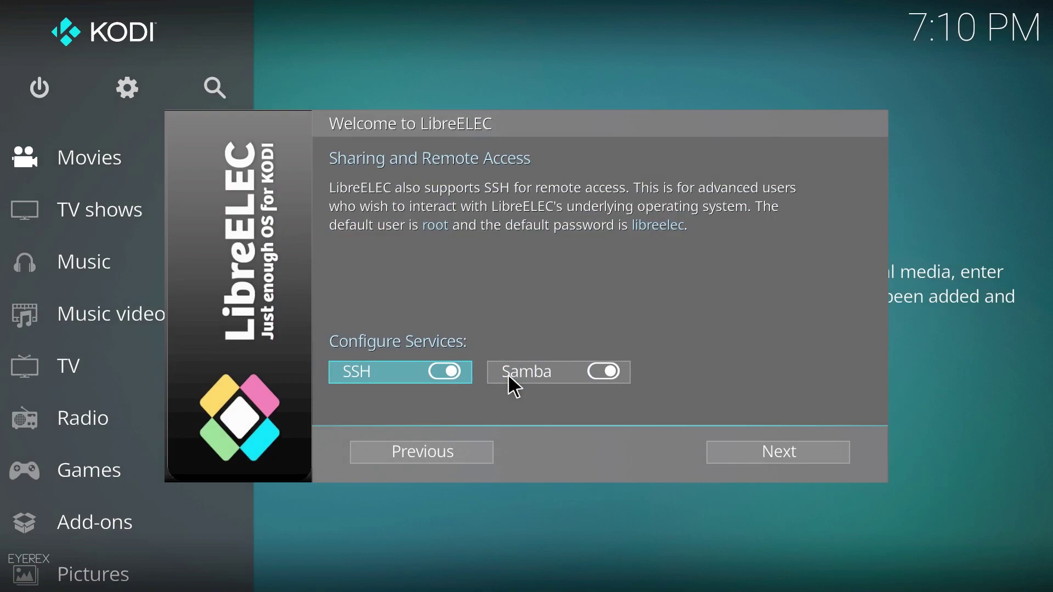
Step: Go through the Thank you page and close the LibreELEC wizard into Kodi
left_click(786, 451)
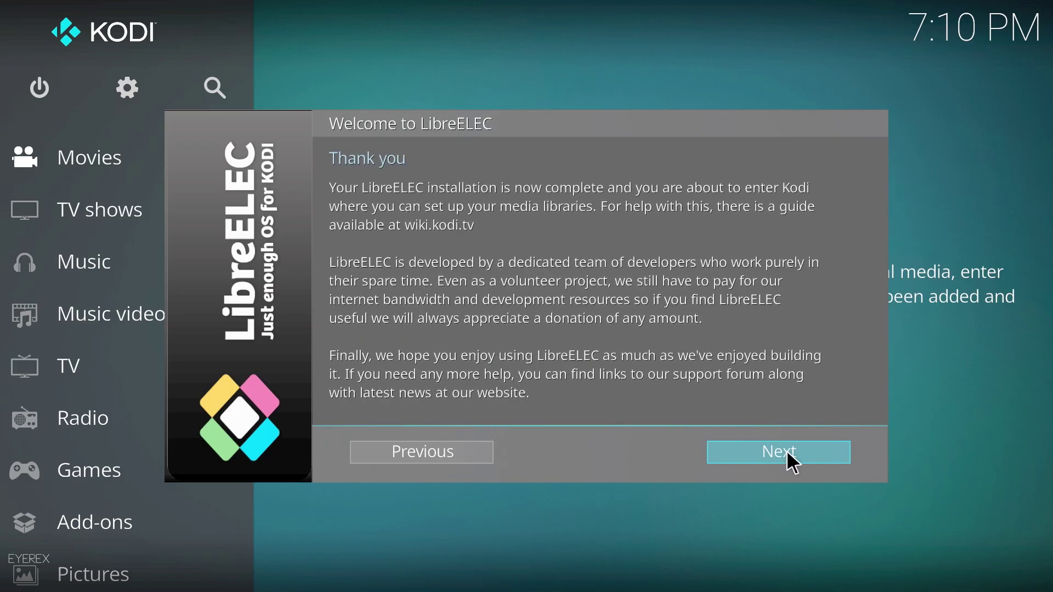
left_click(787, 451)
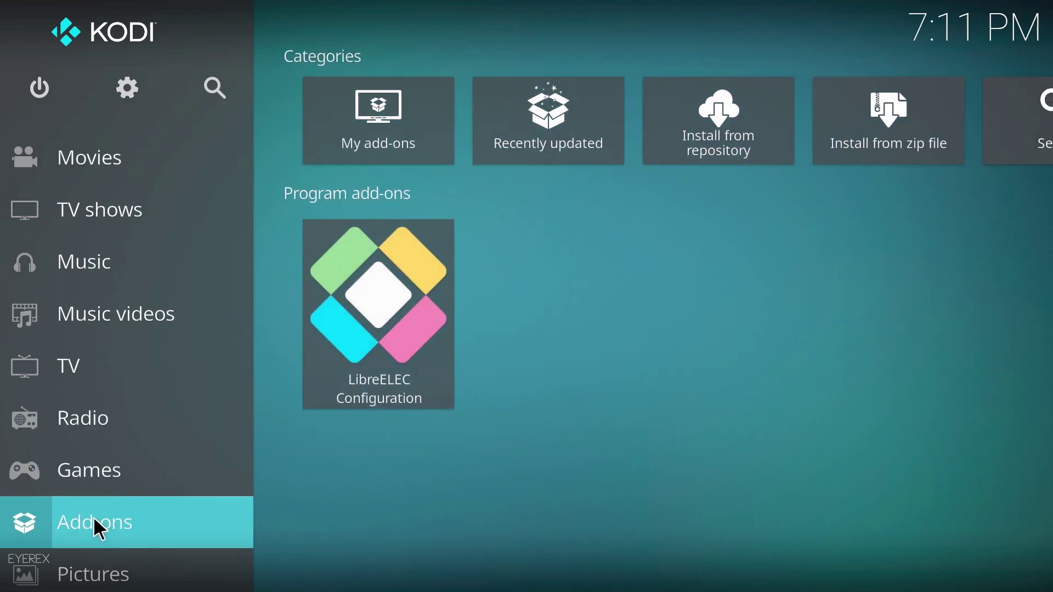
Step: Browse Add-ons > All repositories > Services and scroll down to the Tvheadend Server entries
left_click(94, 520)
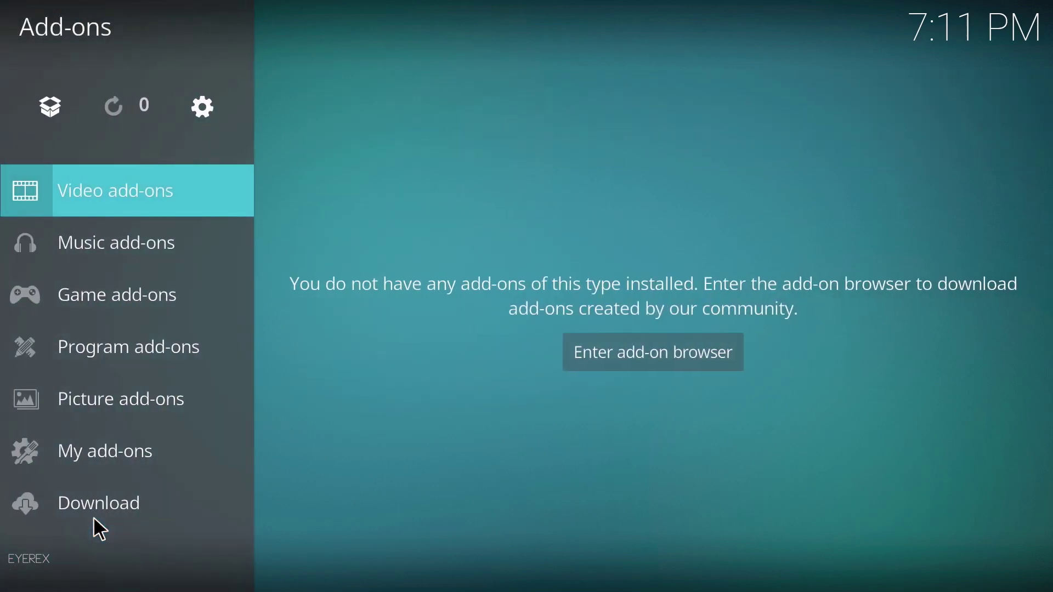
mouse_move(91, 502)
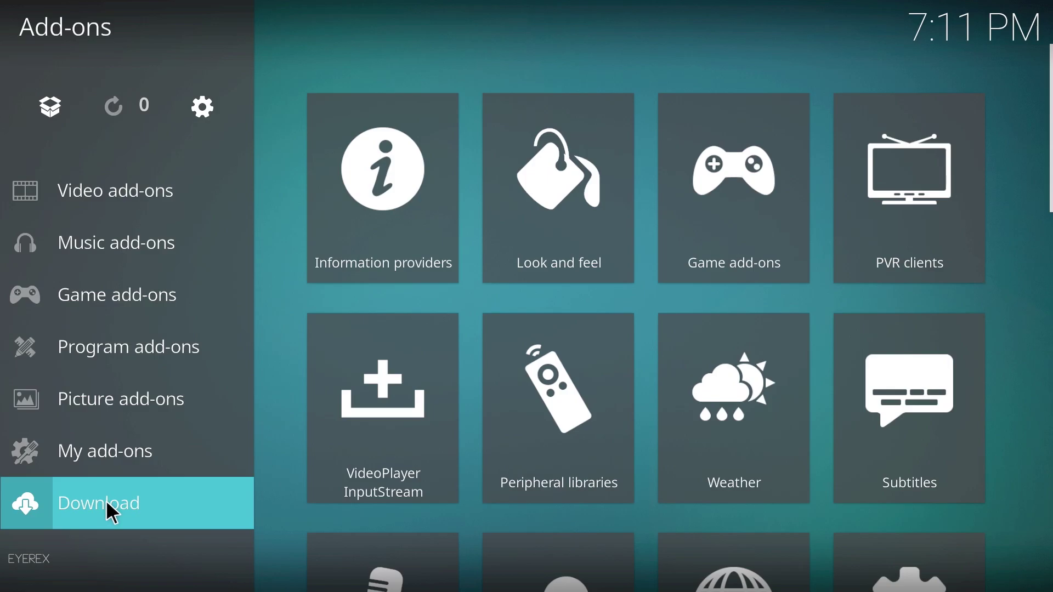
left_click(107, 502)
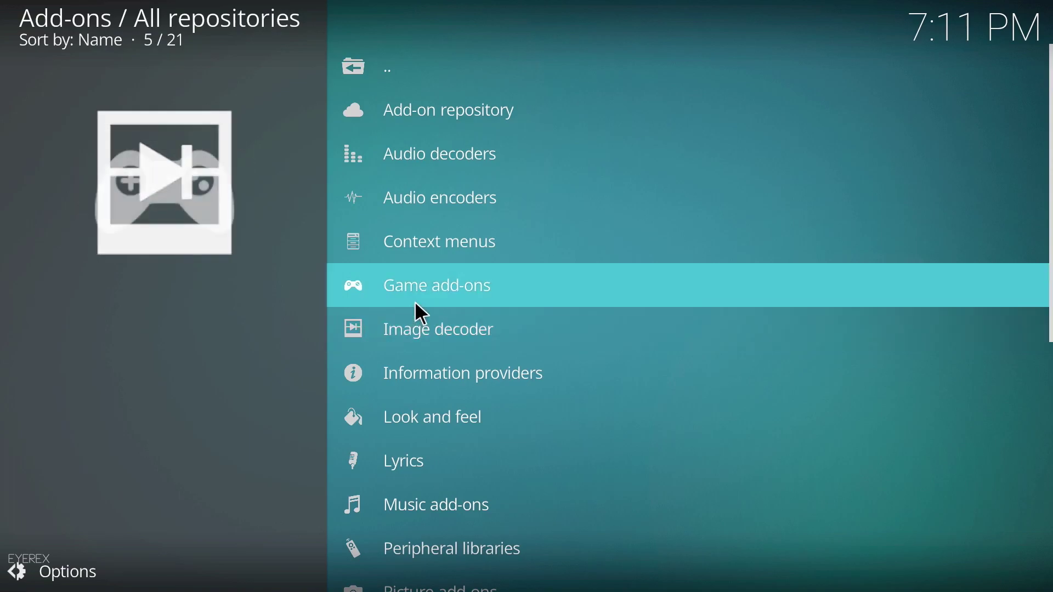
scroll(423, 328, "down", 7)
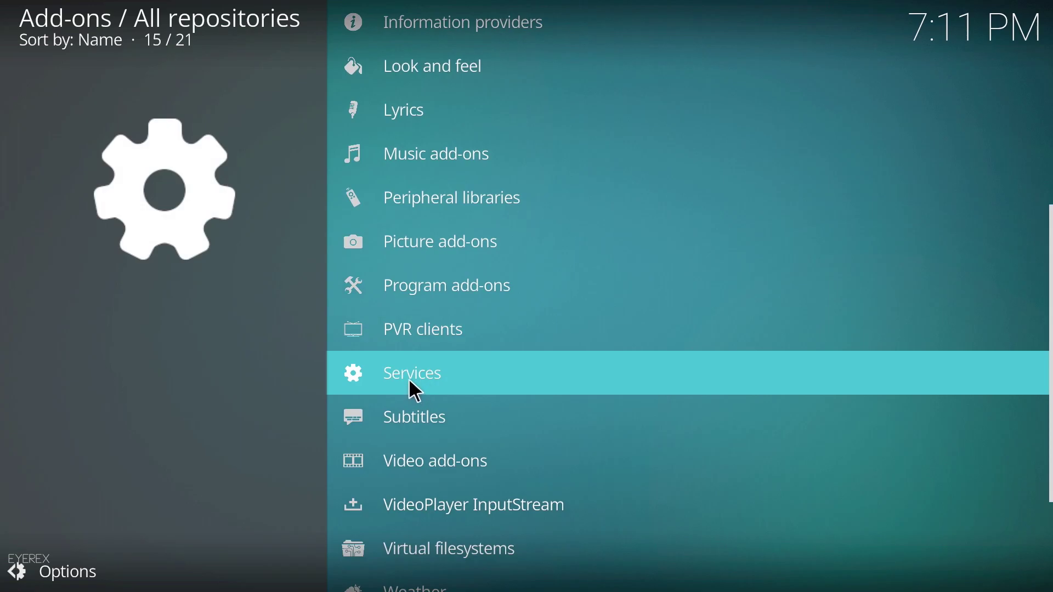
left_click(410, 382)
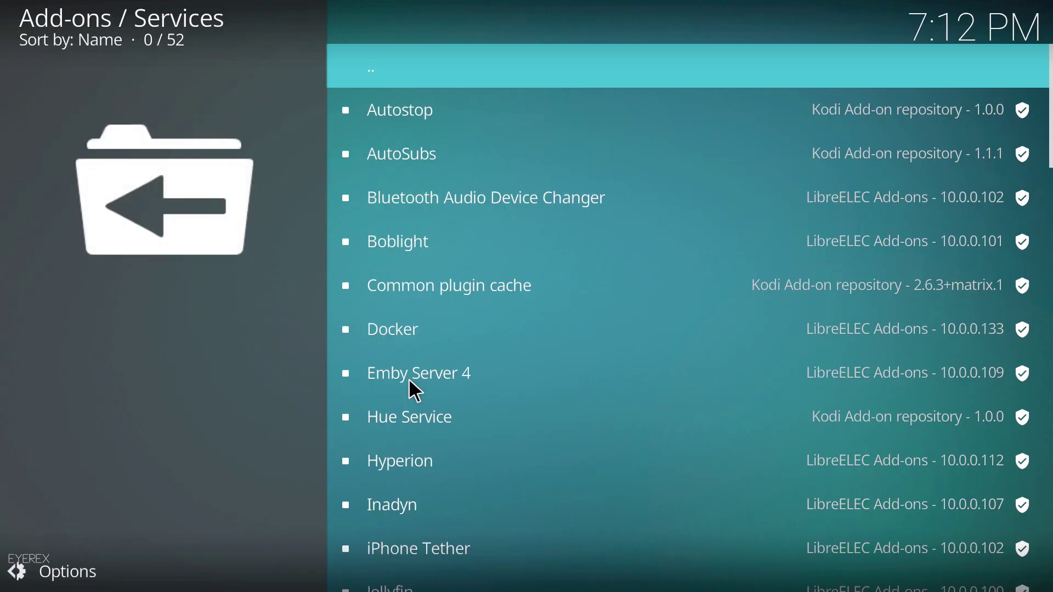
scroll(416, 392, "down", 8)
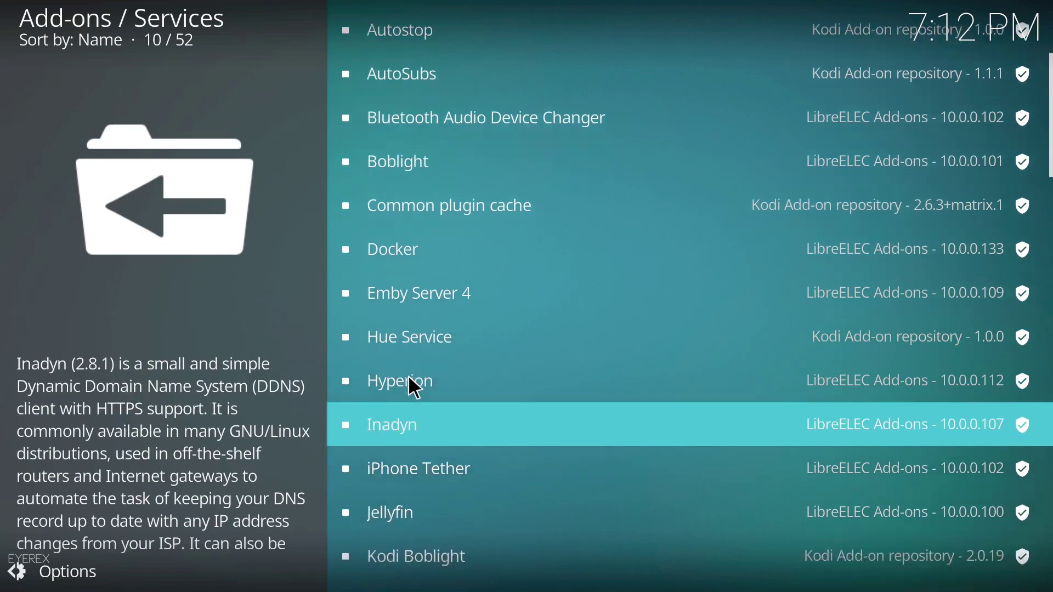
scroll(409, 378, "down", 15)
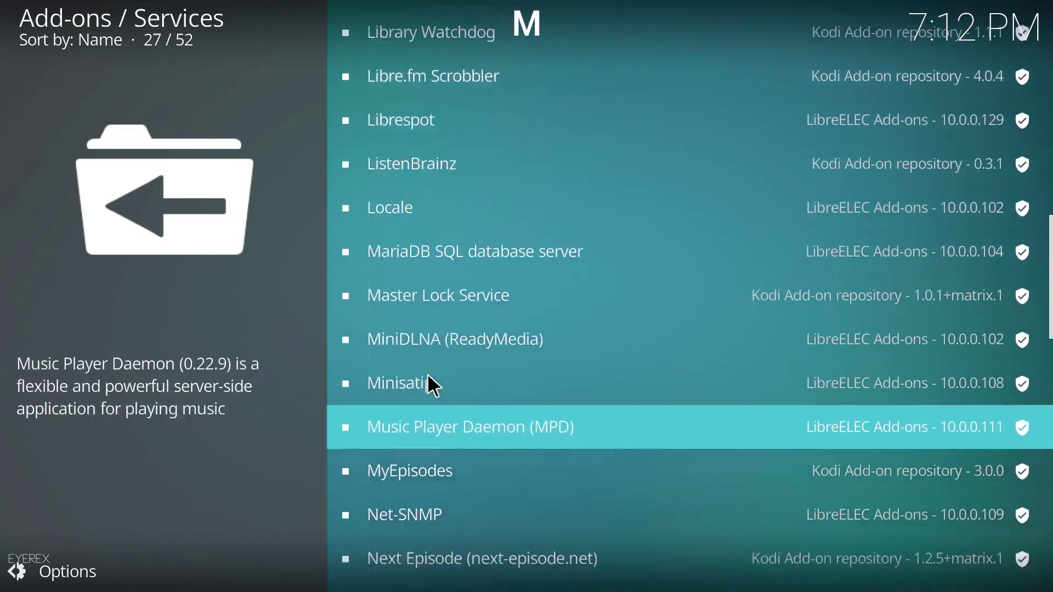
scroll(428, 377, "down", 8)
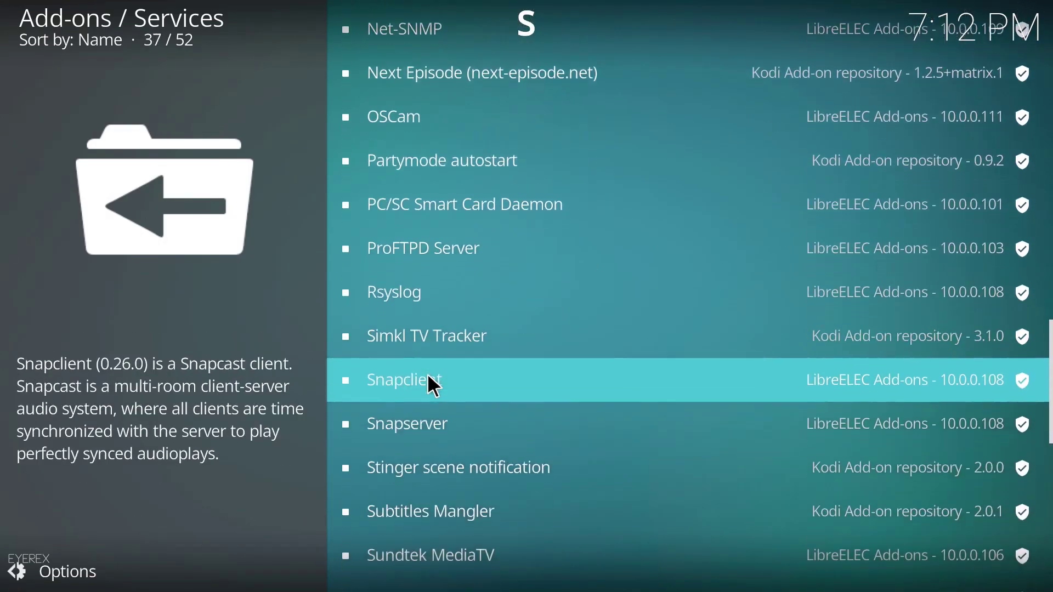
scroll(435, 386, "down", 11)
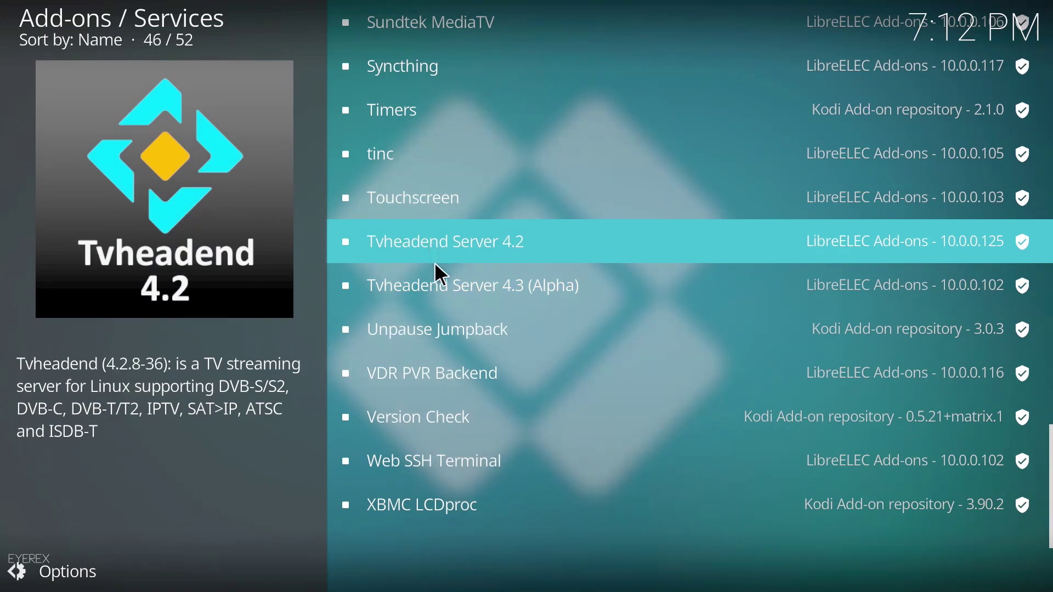
Step: Open the Tvheadend Server 4.3 (Alpha) details page and install the add-on
left_click(450, 290)
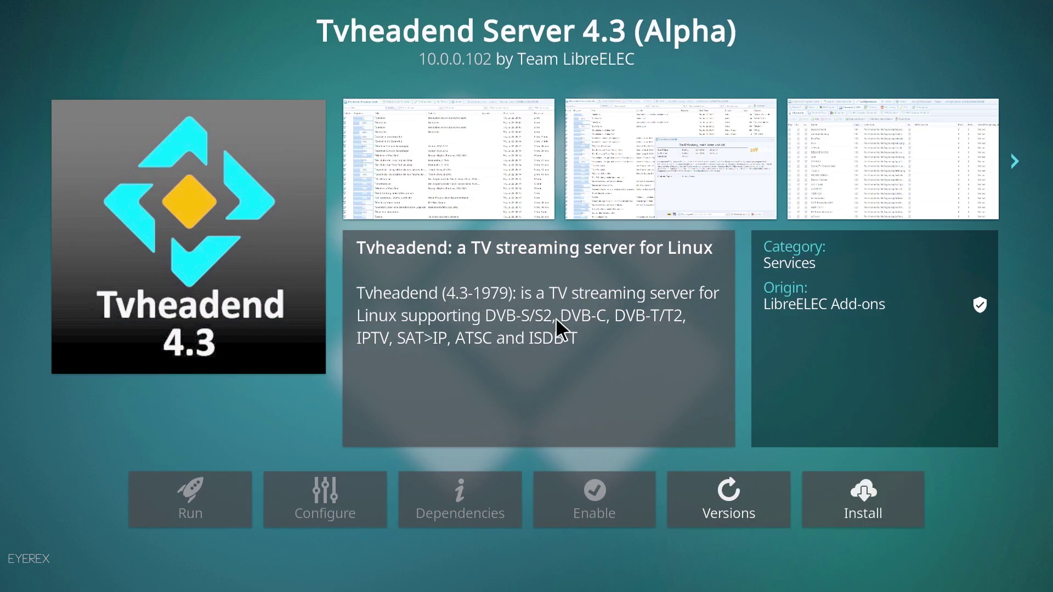
left_click(868, 521)
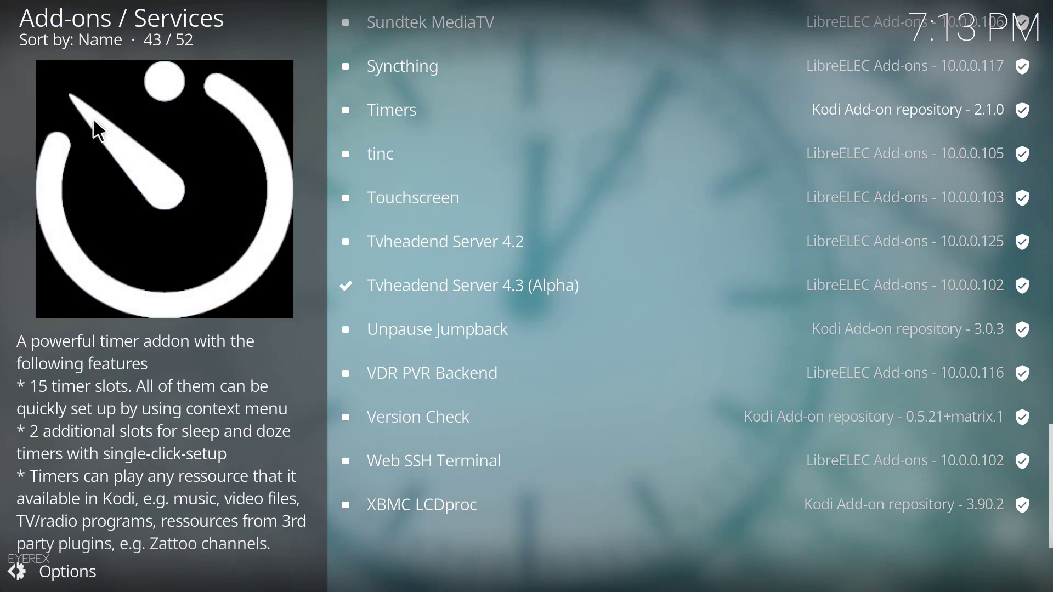
Step: In Kodi's power saving settings, change 'Put display to sleep when idle' from Off to 5 minutes
key("BackSpace")
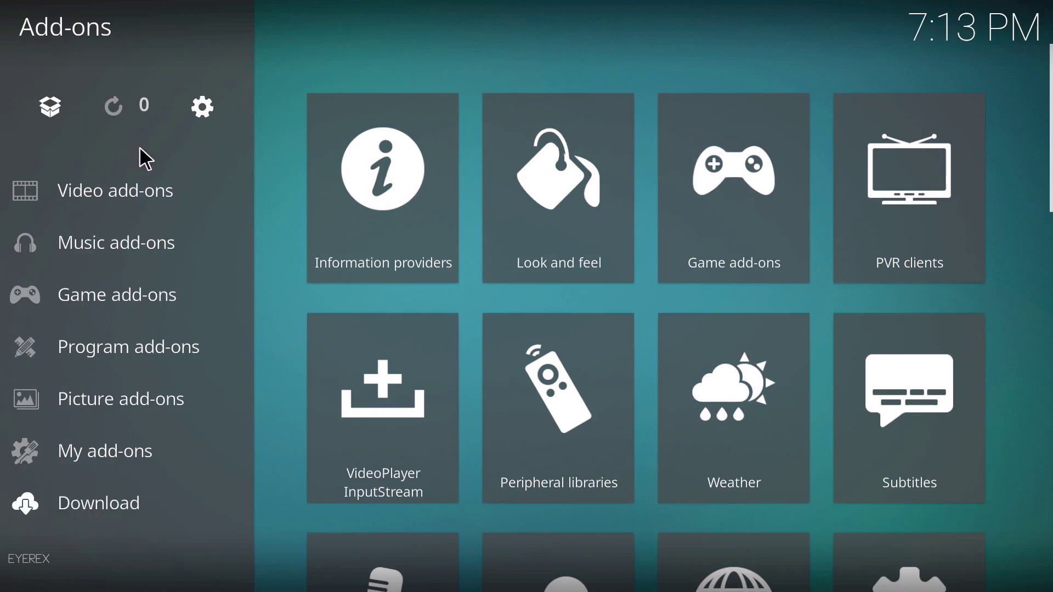
left_click(207, 101)
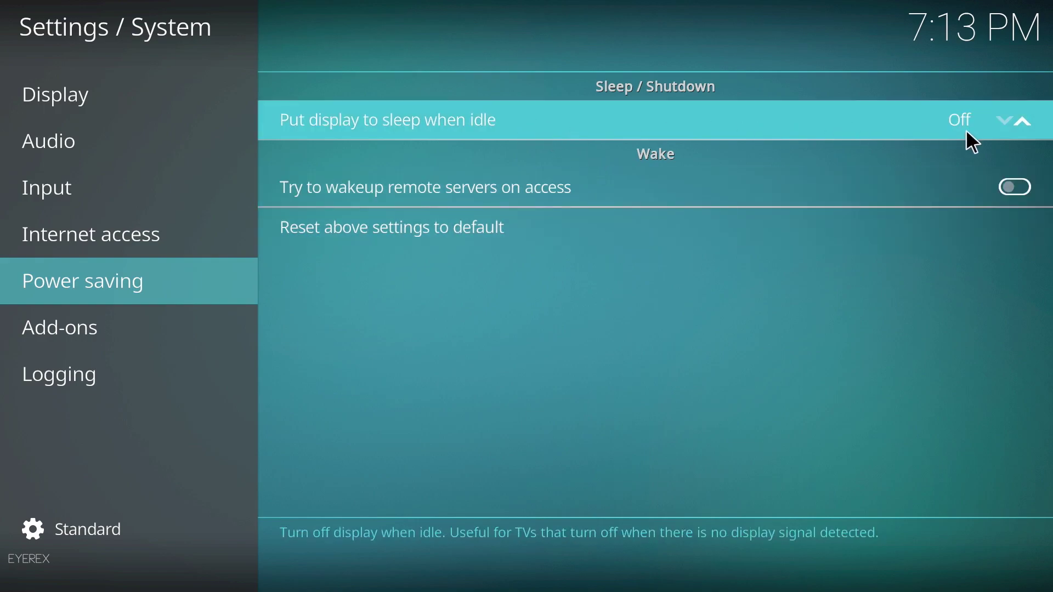
left_click(1027, 121)
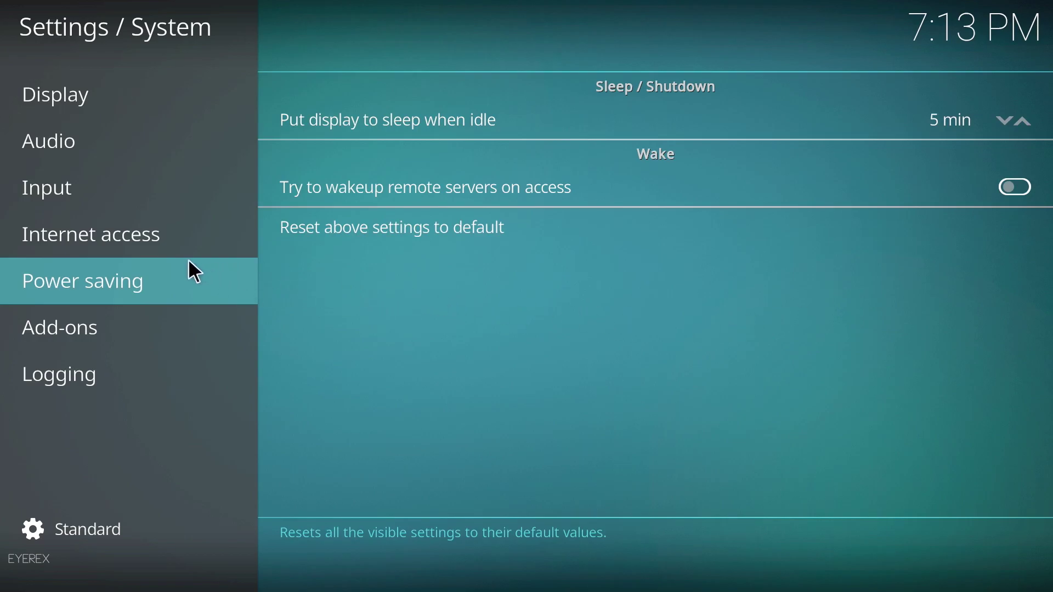
mouse_move(176, 256)
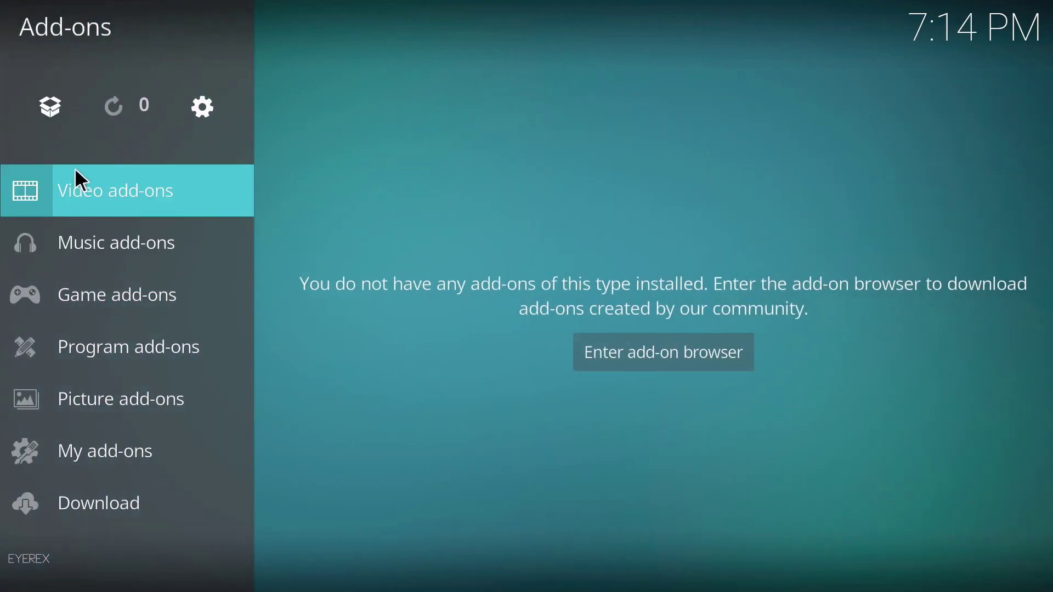
Step: Return to the Kodi home menu and choose Power off system from the power options
right_click(67, 148)
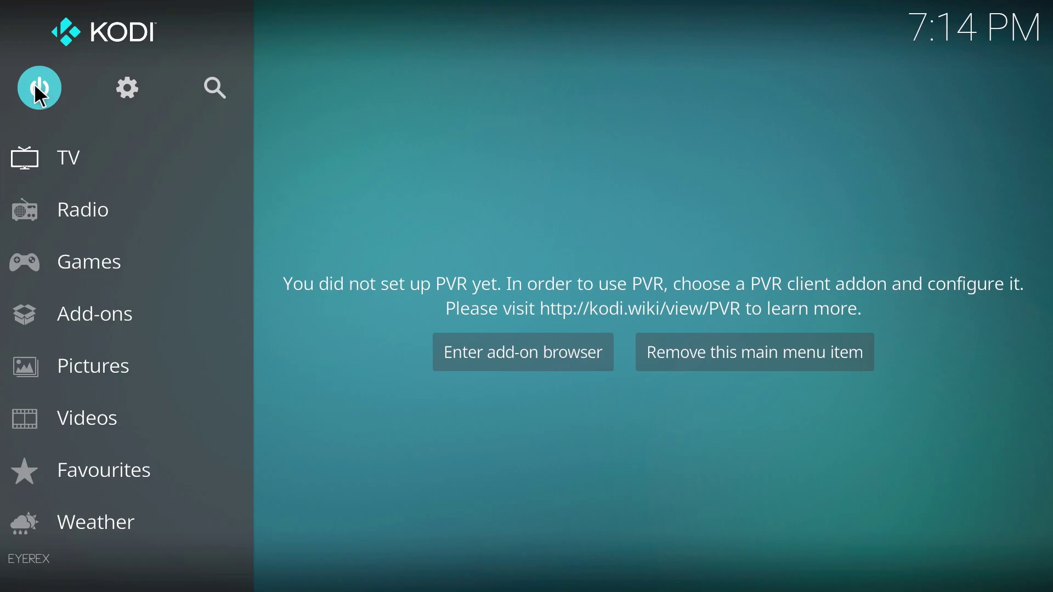
left_click(41, 97)
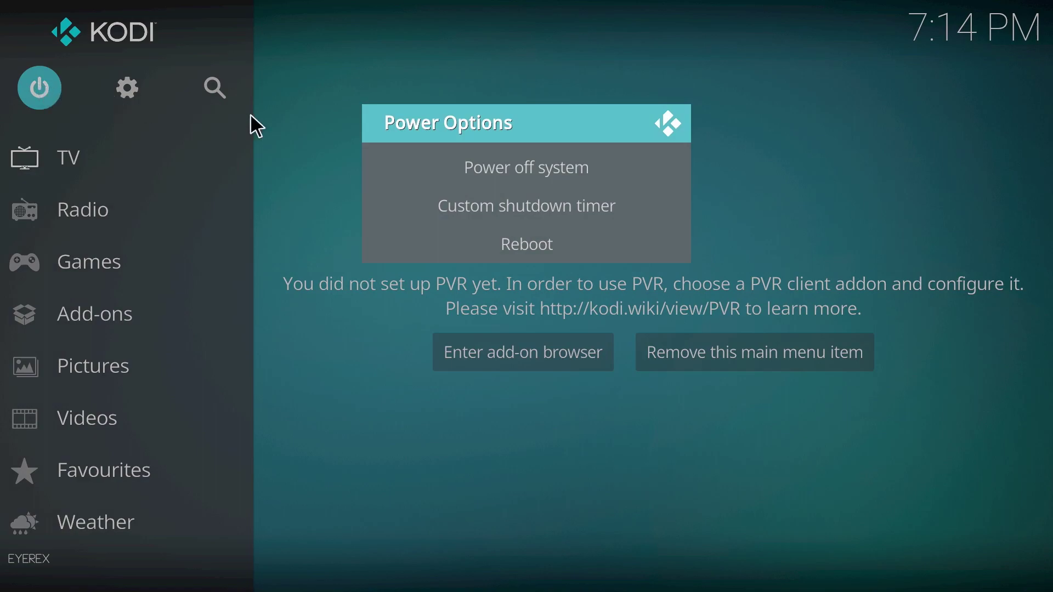
left_click(509, 170)
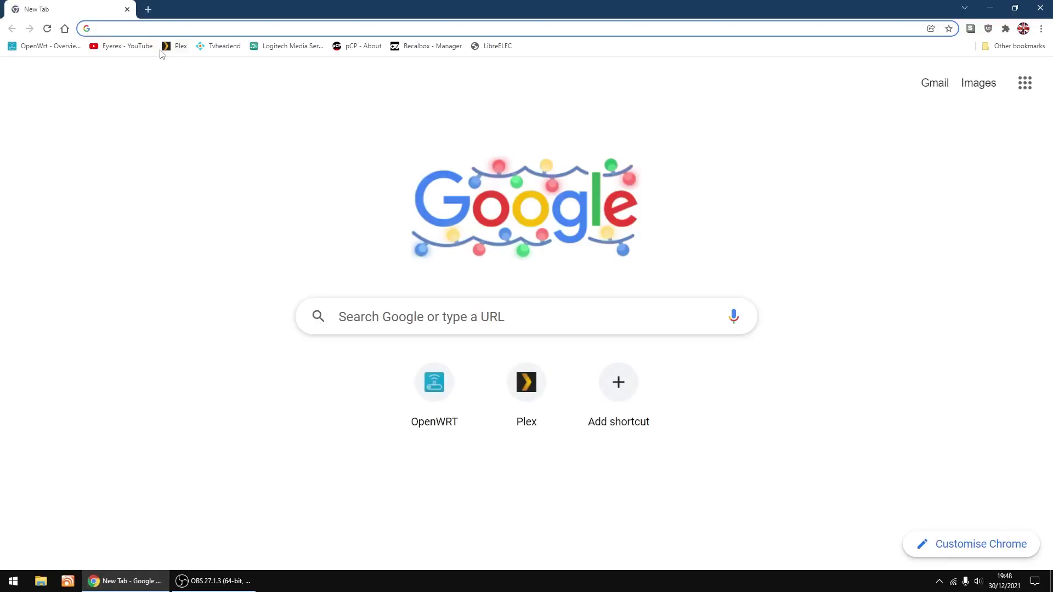
Step: Load the Tvheadend web interface at 192.168.1.149:9981 in Chrome
left_click(150, 29)
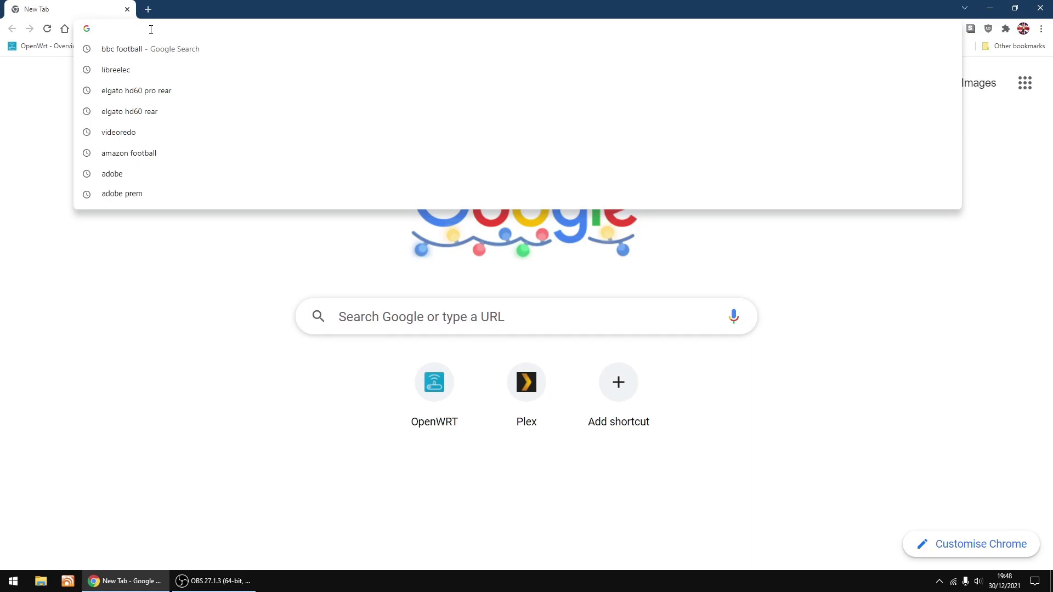
type("192.168.1.14")
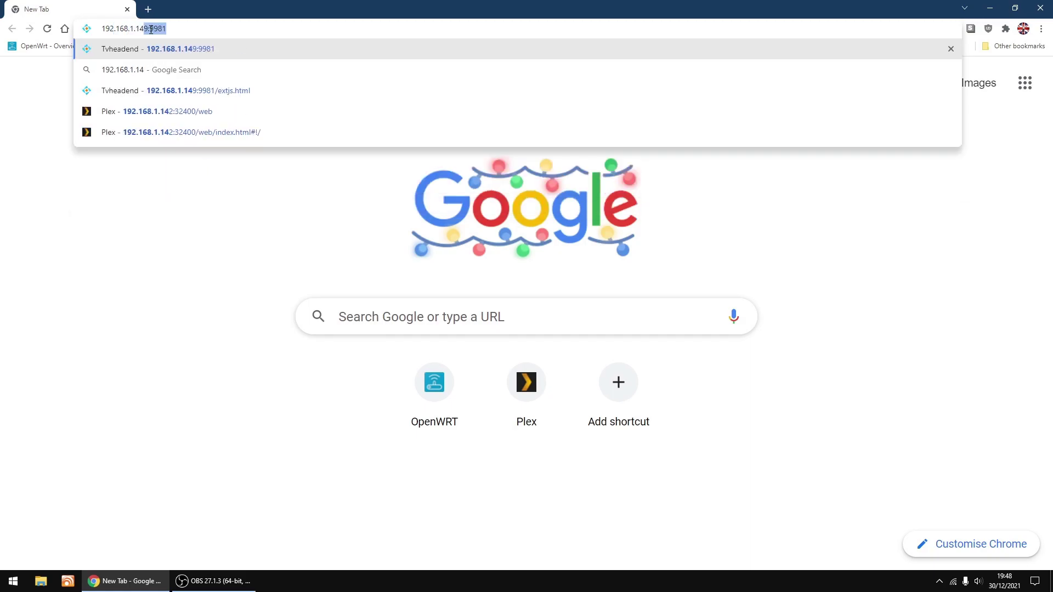
type("9")
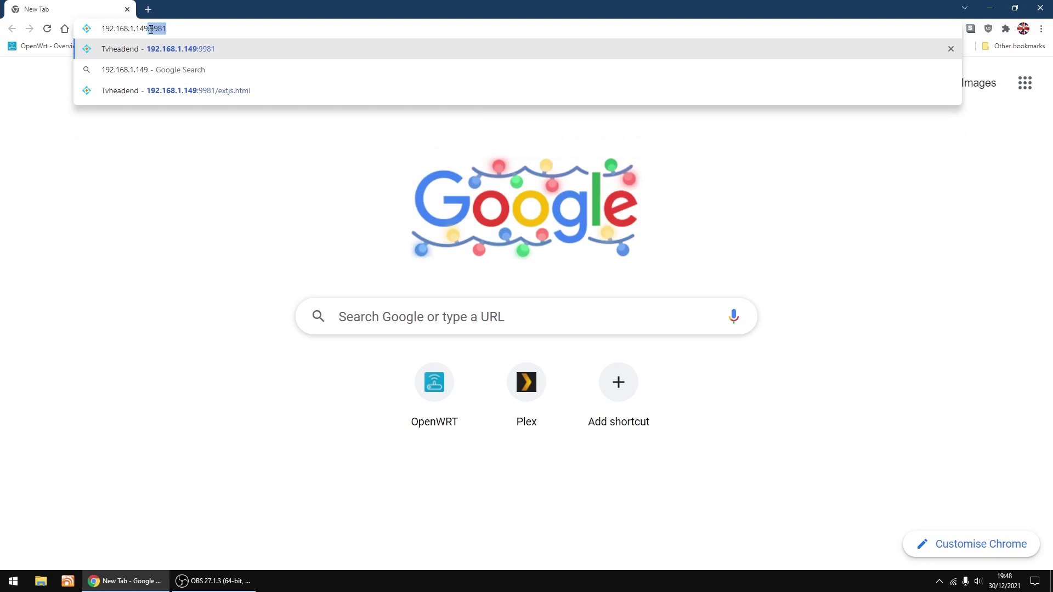
type(":9981")
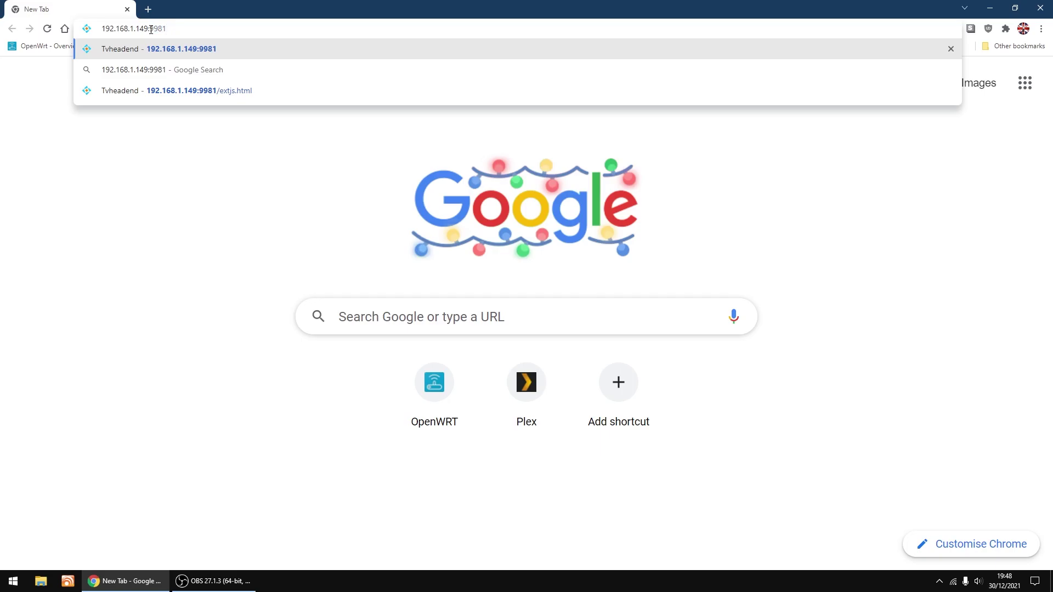
left_click(193, 52)
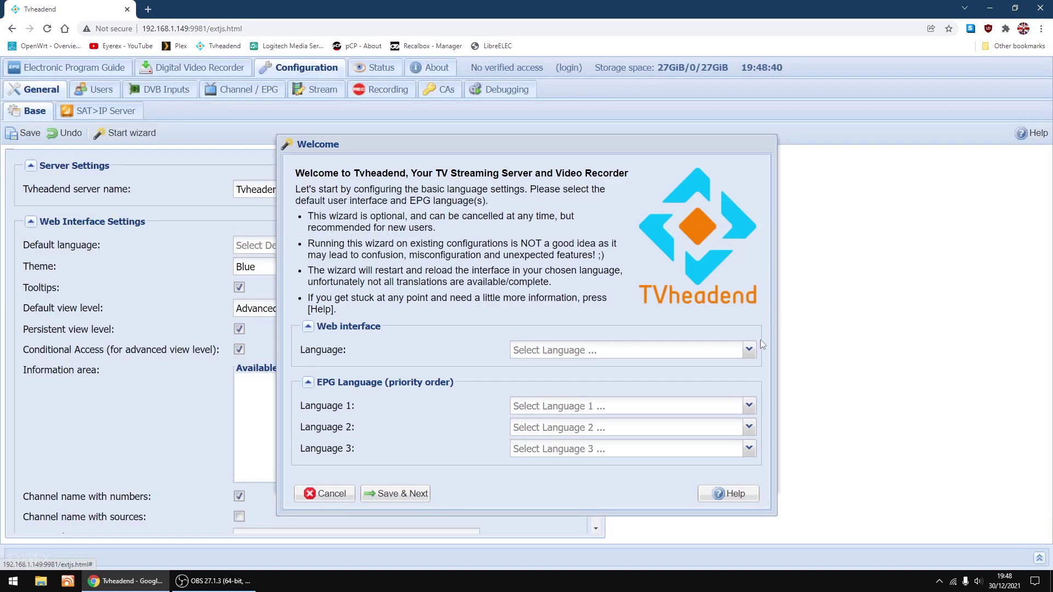
Step: Choose English (GB) for the web interface Language and EPG Language 1, then Save & Next
left_click(749, 351)
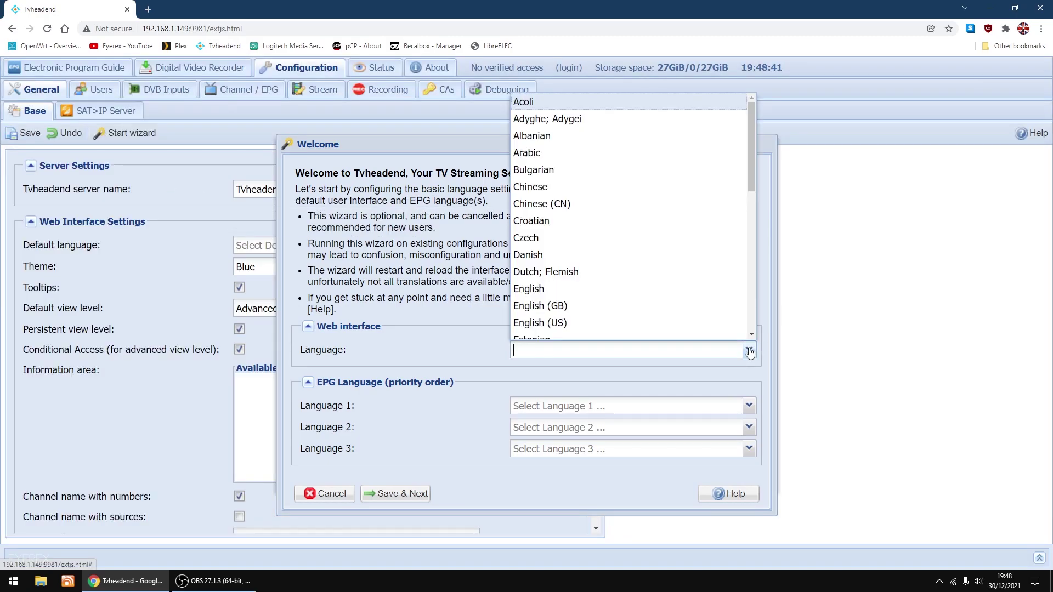
left_click(563, 307)
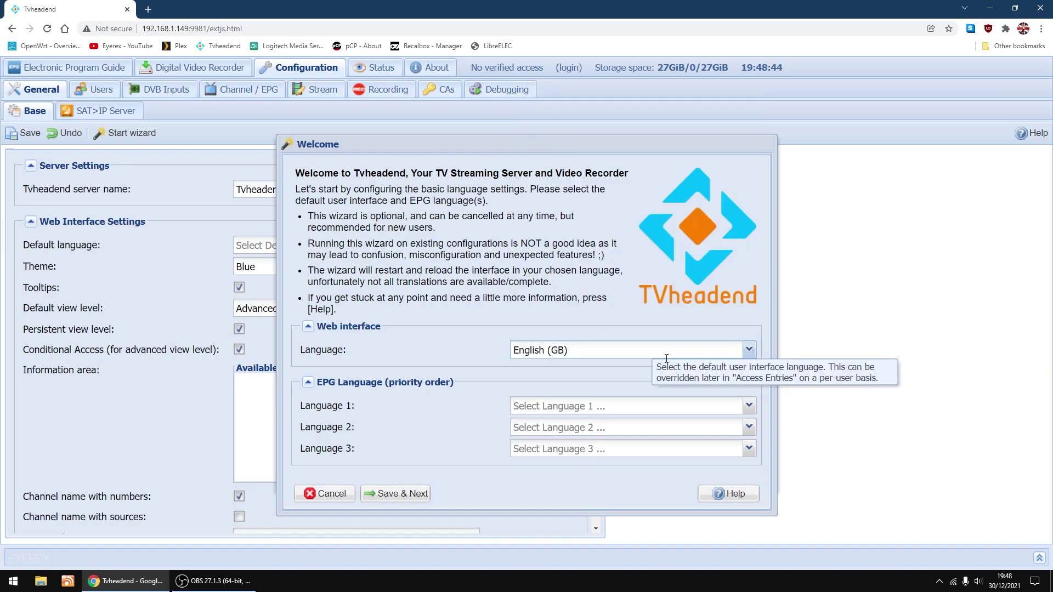
left_click(751, 406)
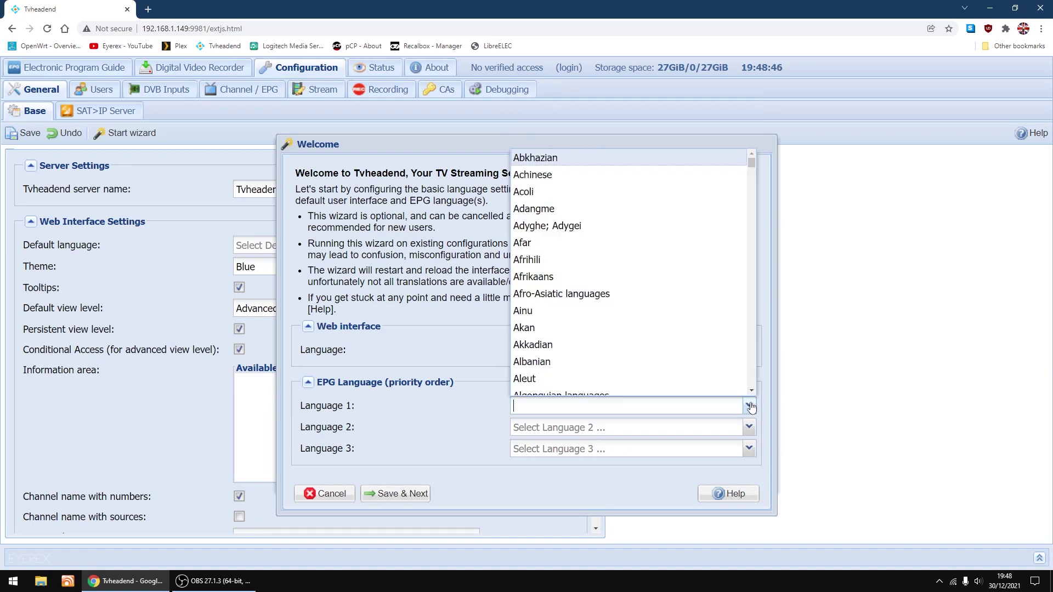
scroll(604, 284, "down", 8)
scroll(604, 285, "down", 10)
scroll(604, 285, "down", 10)
scroll(603, 285, "down", 10)
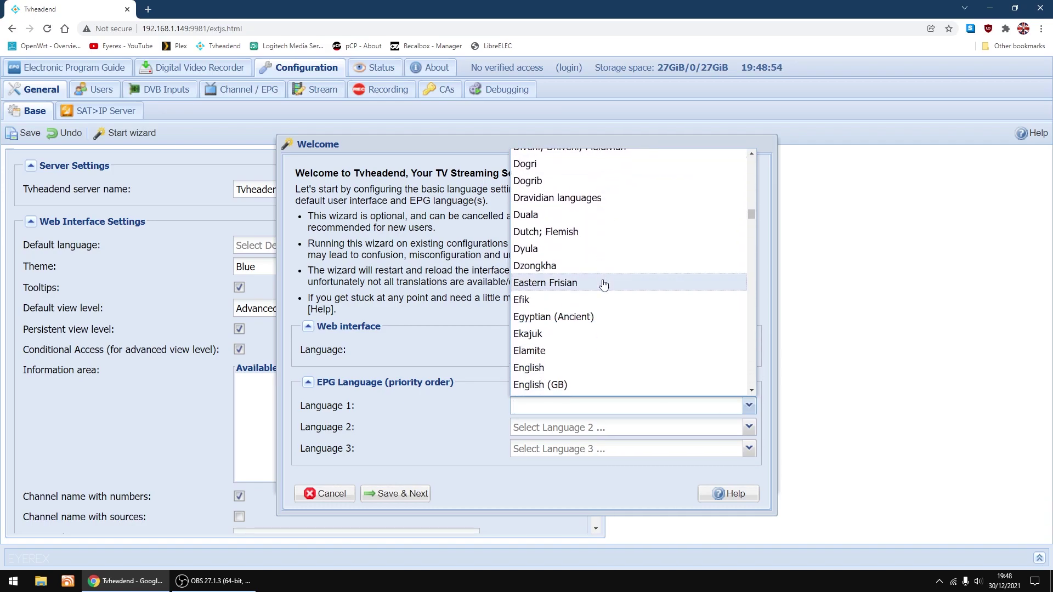
scroll(603, 284, "down", 2)
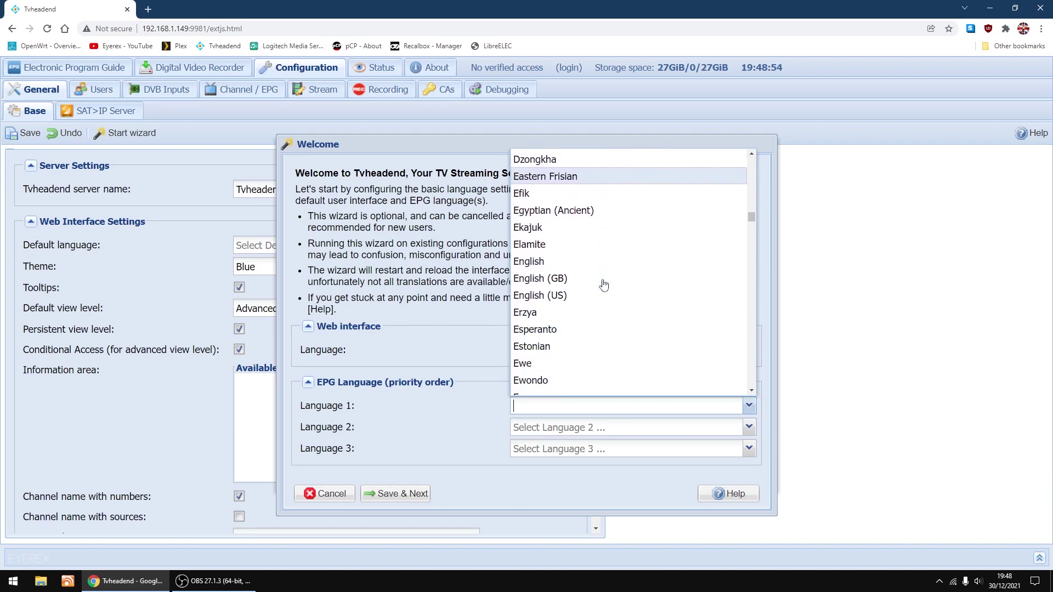
left_click(555, 281)
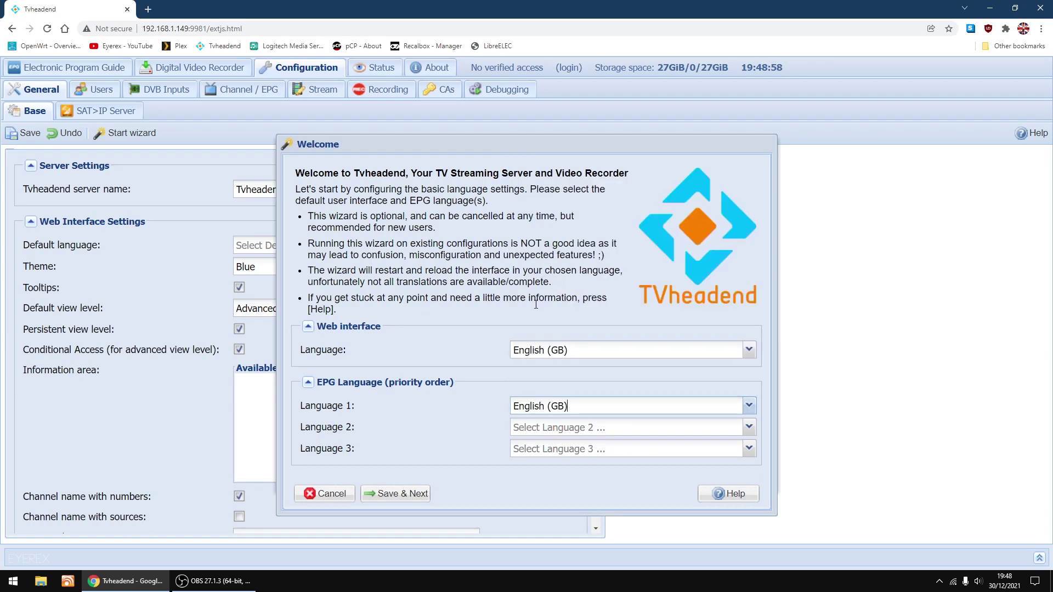
left_click(398, 494)
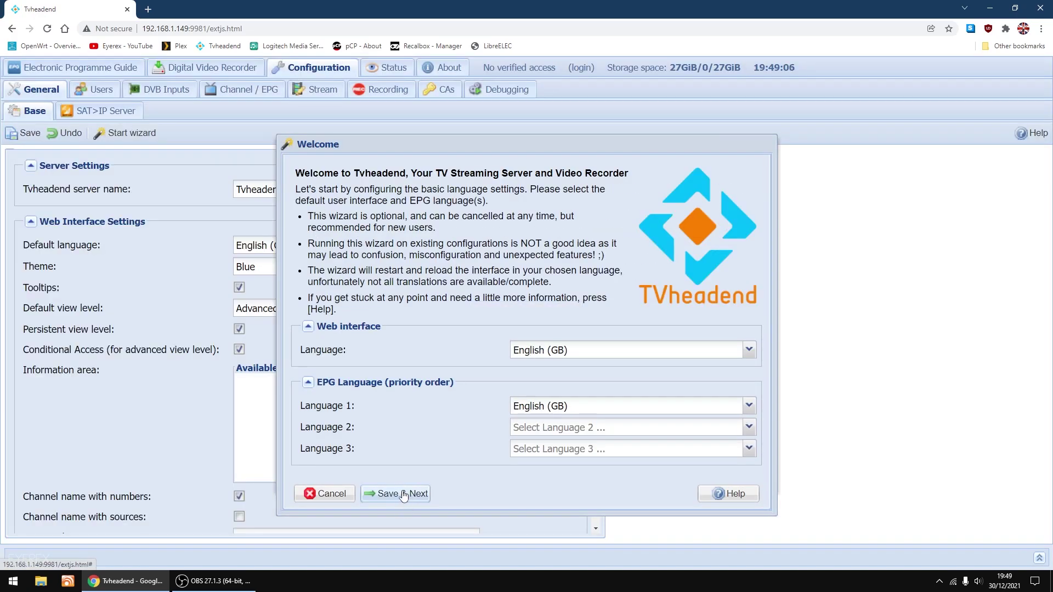
Step: On the Access Control page, set allowed network to * and fill in admin and user logins
left_click(403, 494)
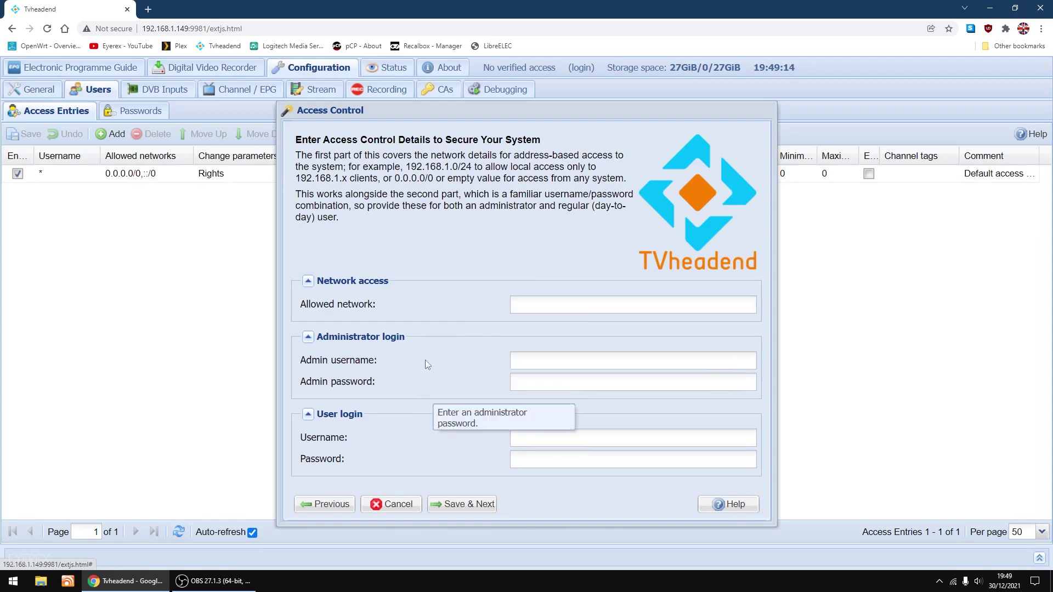
left_click(542, 305)
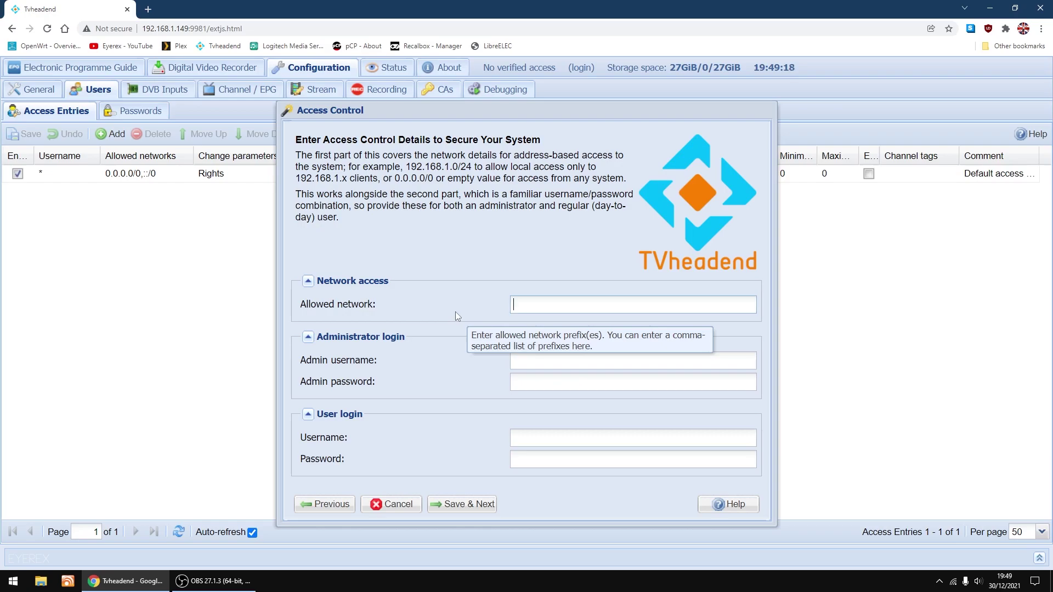
type("*")
key("Tab")
type("*")
key("Tab")
type("*")
key("Tab")
type("*")
key("Tab")
type("*")
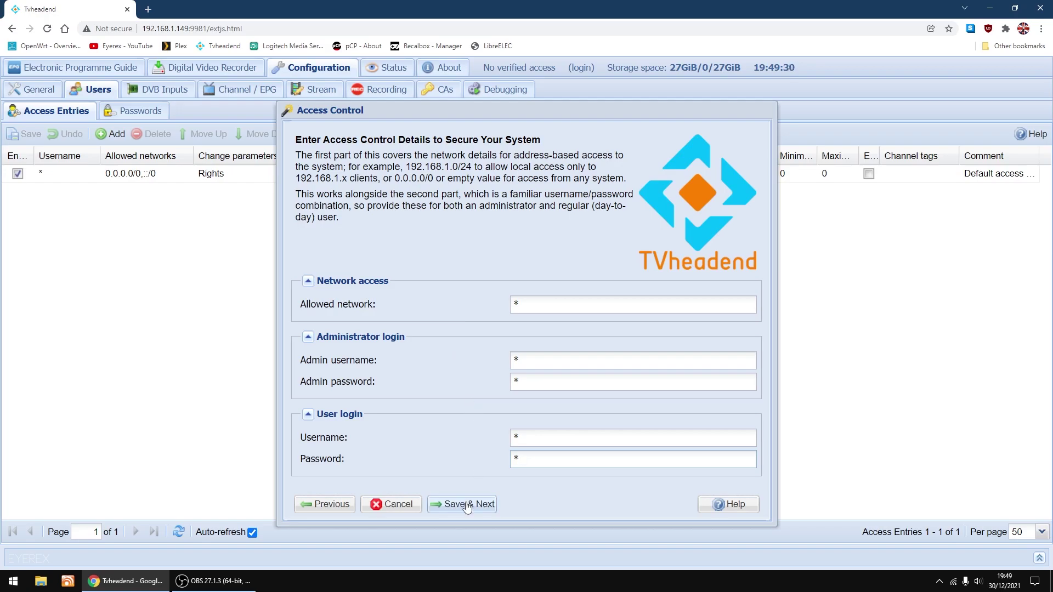
Step: Assign the DVB-T Network type to the DVB-T #0 tuner and save it
left_click(467, 505)
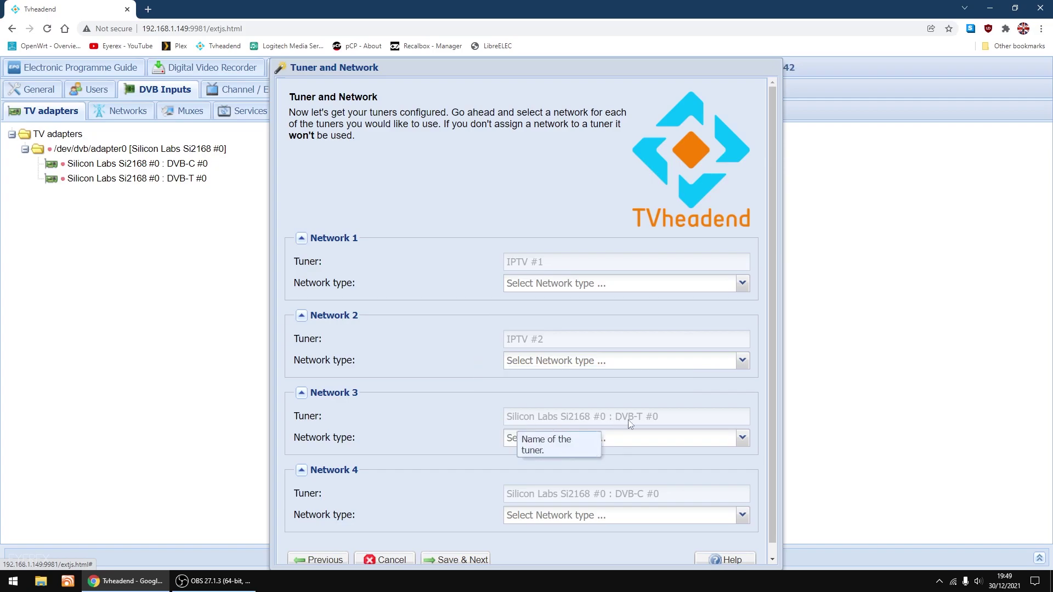
left_click(743, 437)
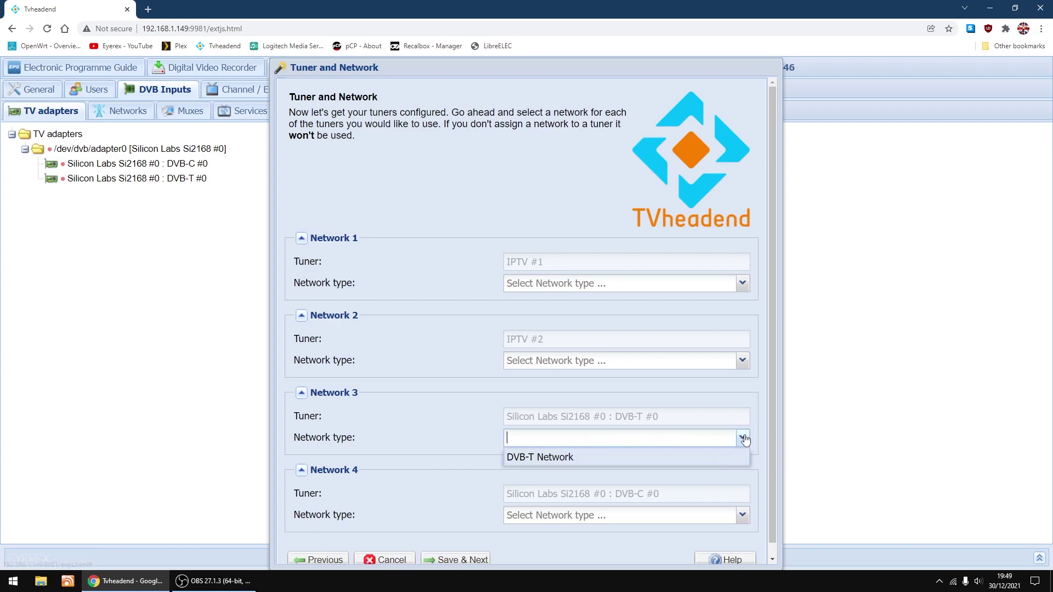
left_click(566, 458)
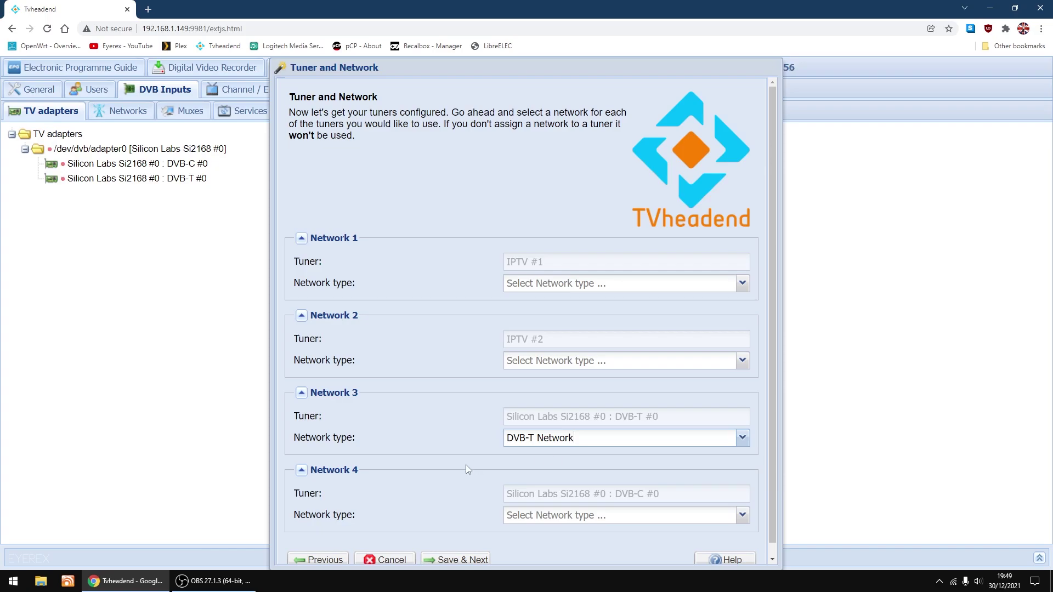
scroll(457, 473, "down", 1)
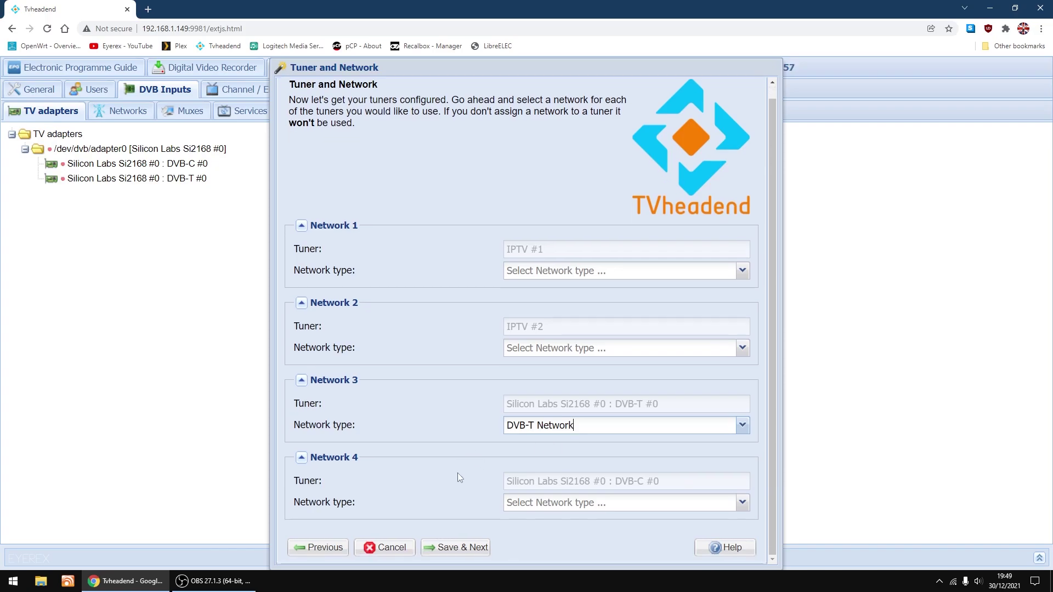
left_click(461, 547)
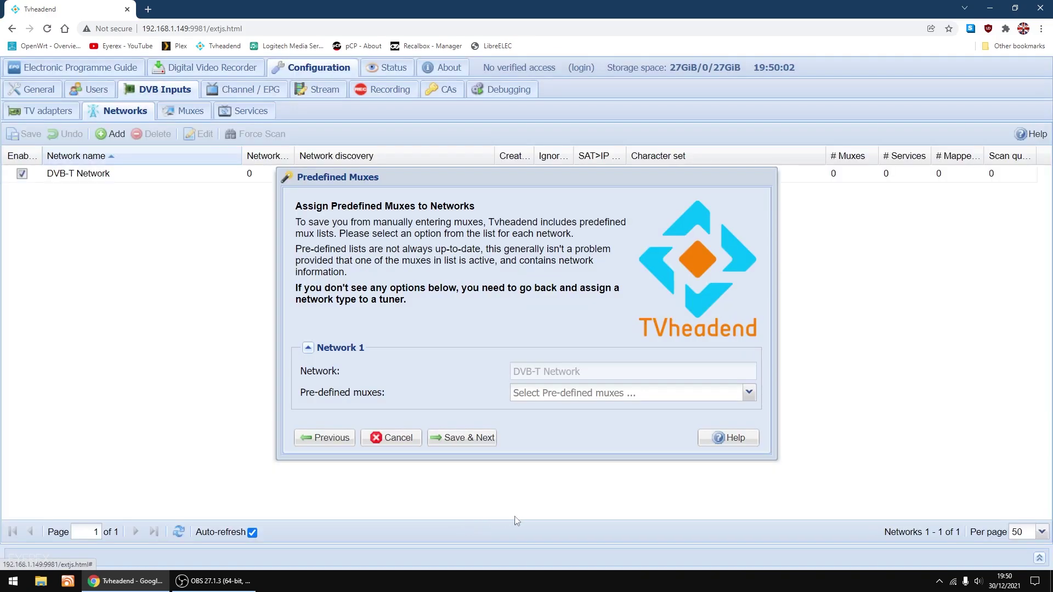
Step: Pick the United Kingdom: uk-CrystalPalace predefined mux list and start the scan
left_click(748, 392)
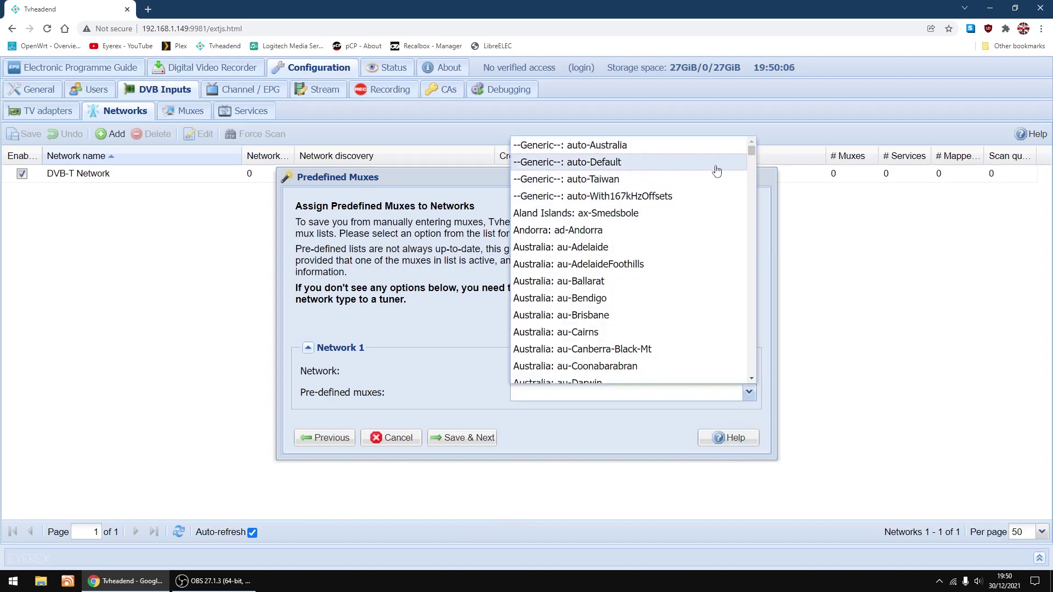
left_click_drag(749, 149, 754, 370)
scroll(610, 326, "up", 6)
scroll(610, 326, "up", 12)
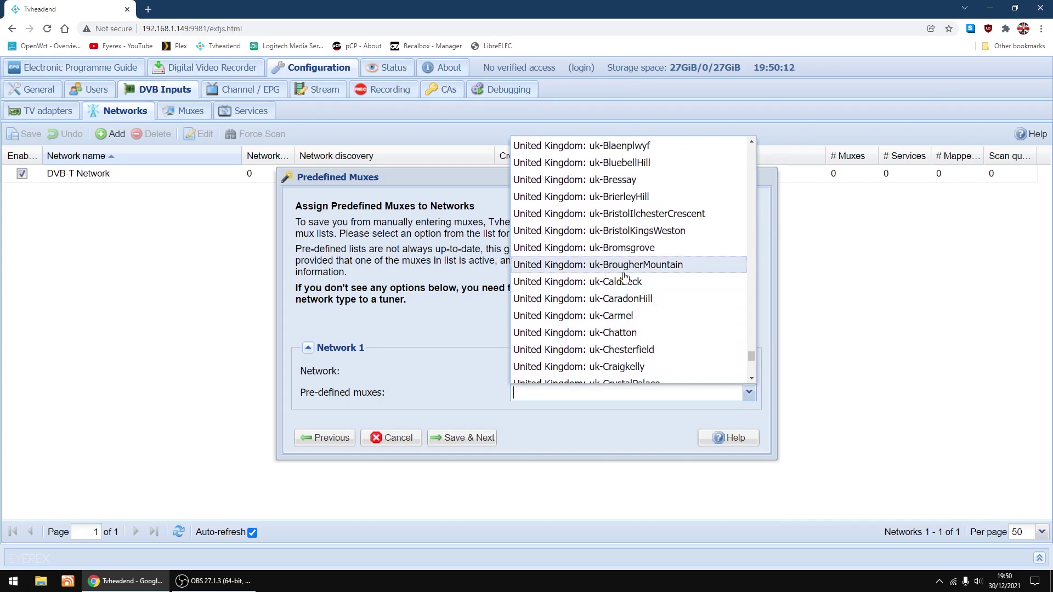
scroll(603, 274, "down", 4)
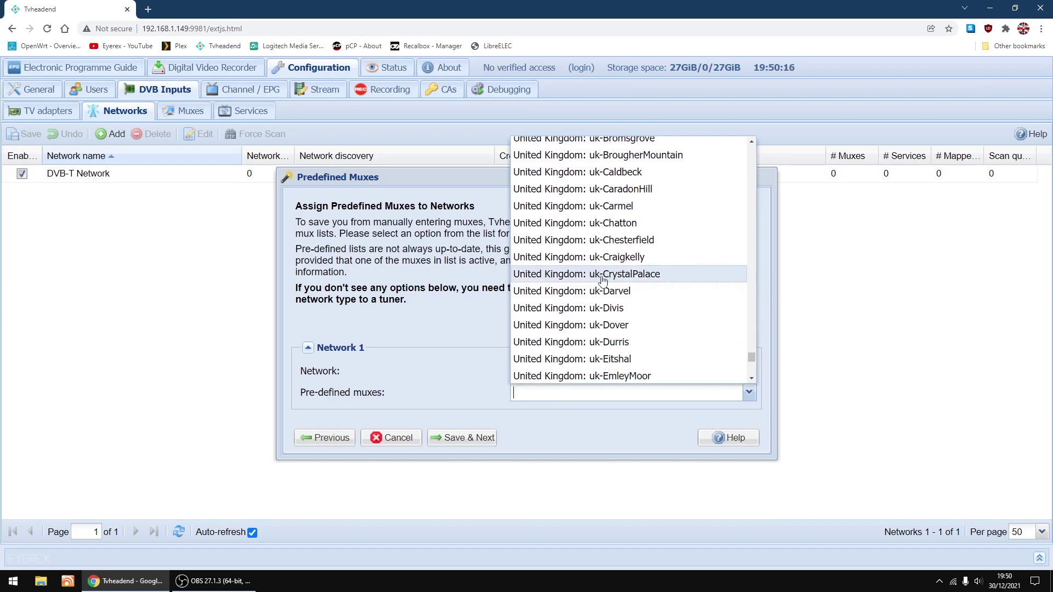
left_click(603, 275)
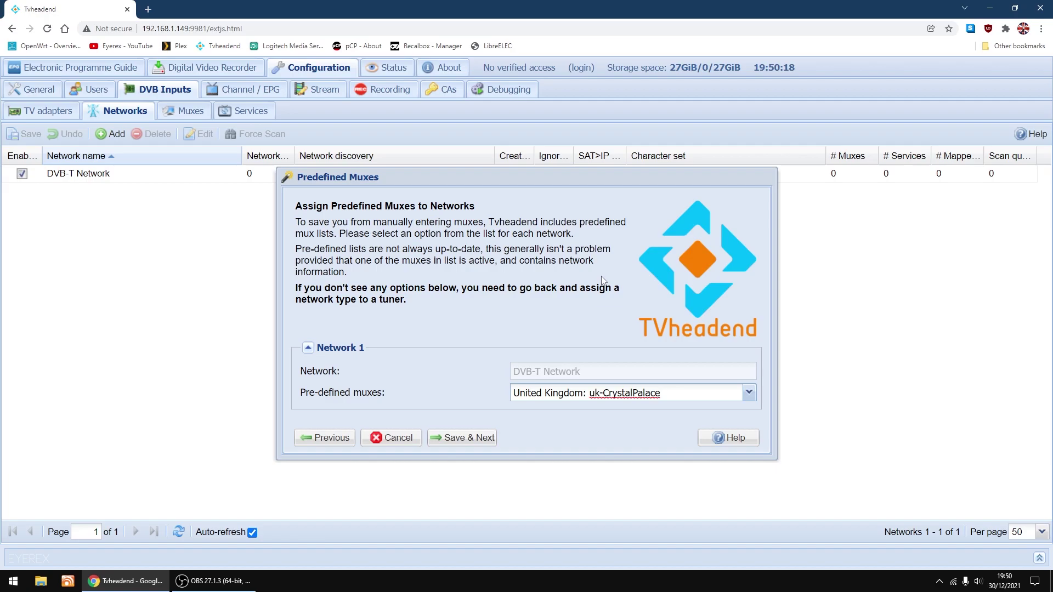
left_click(469, 442)
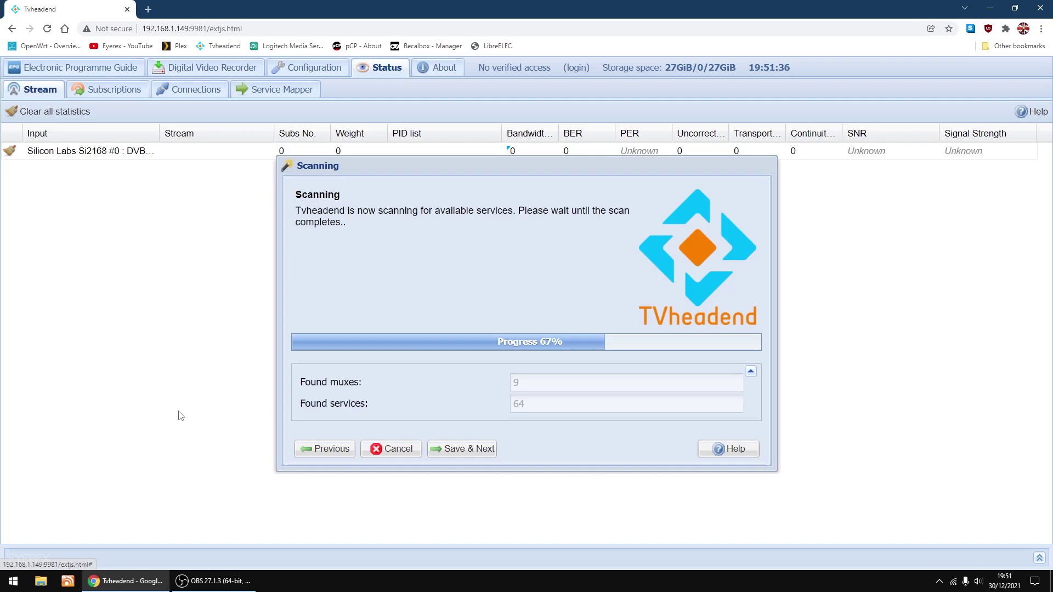
Step: Tick Map all services, Create provider tags and Create network tags, then finish the wizard
left_click(462, 452)
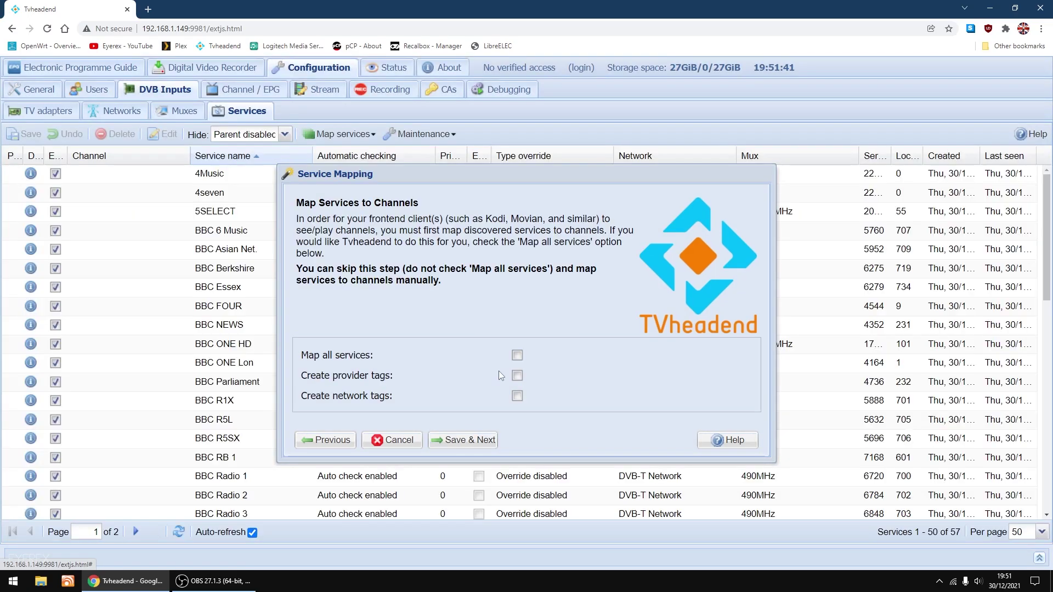
left_click(517, 355)
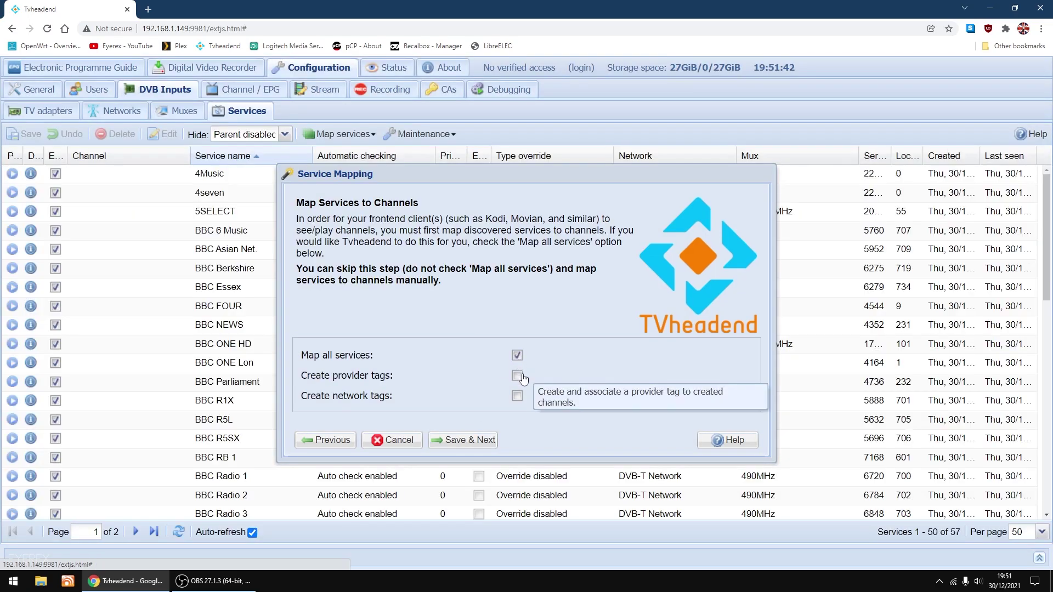
left_click(518, 376)
left_click(517, 396)
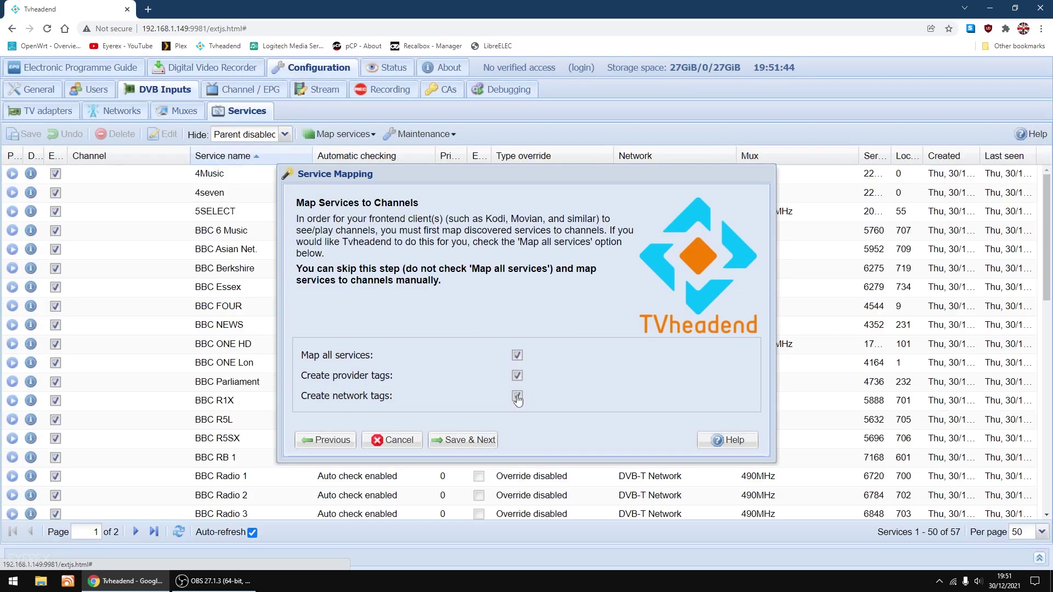
left_click(455, 439)
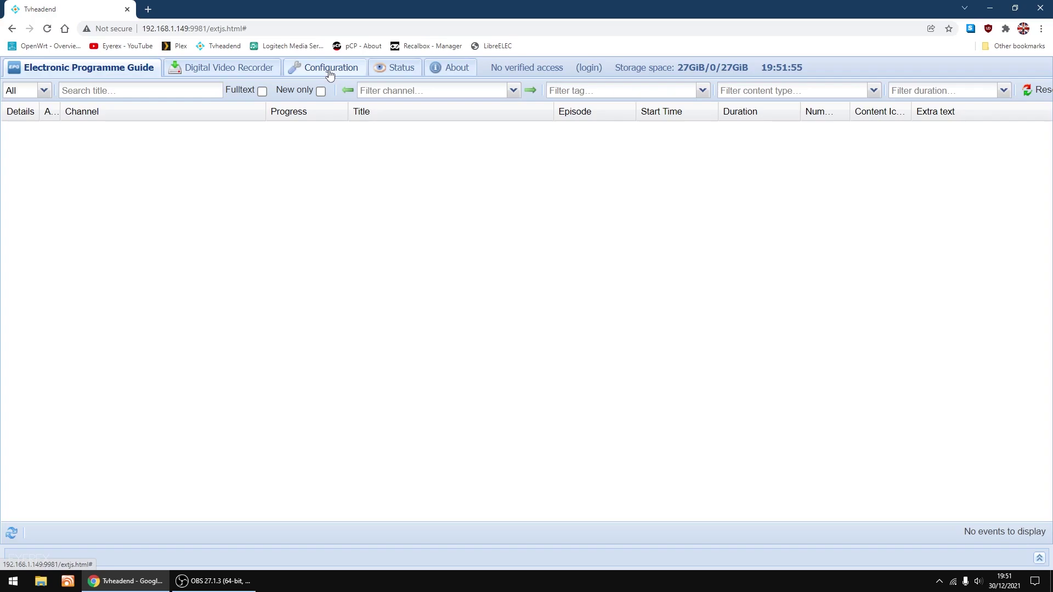
Step: Set Default view level to Expert under Configuration > General > Base and save
left_click(329, 75)
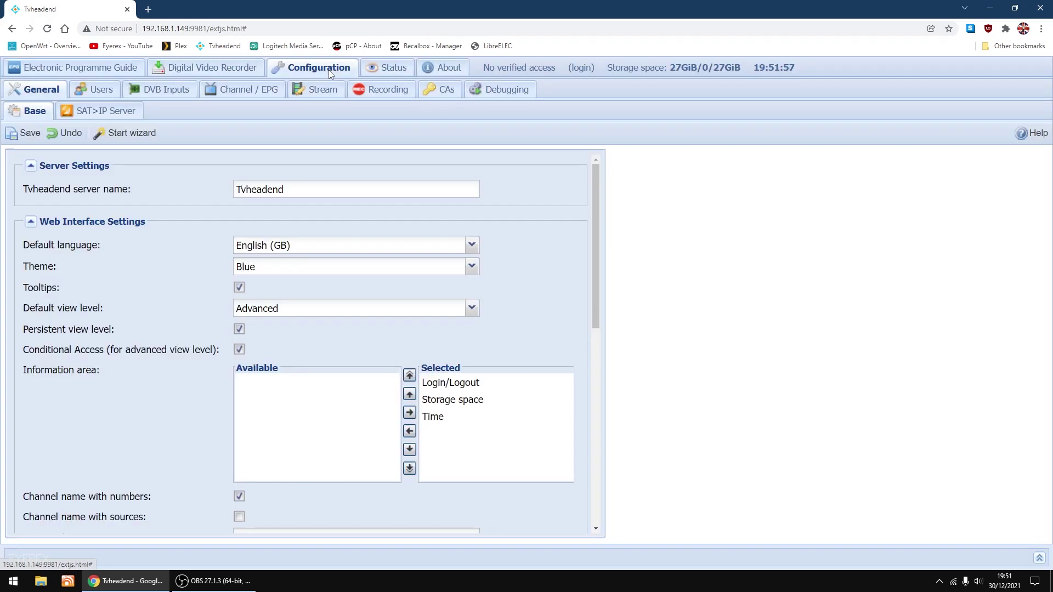
mouse_move(48, 311)
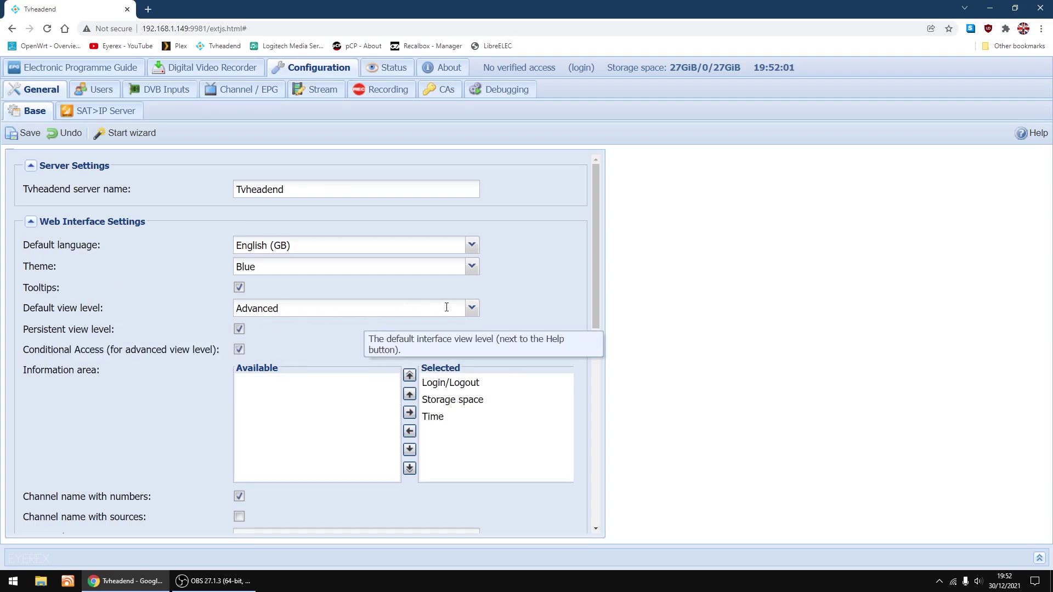
left_click(472, 307)
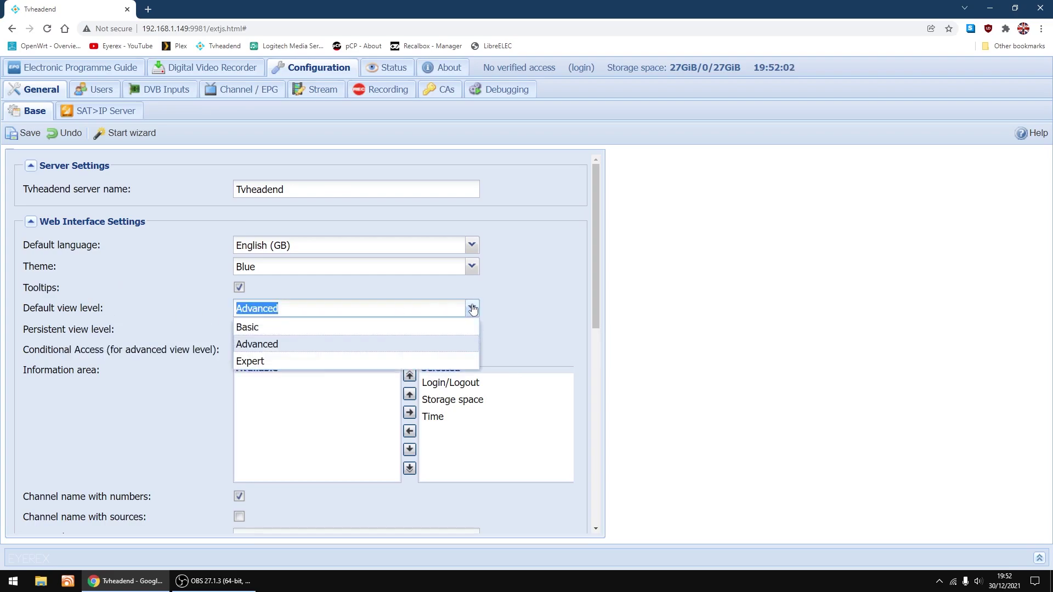
left_click(259, 362)
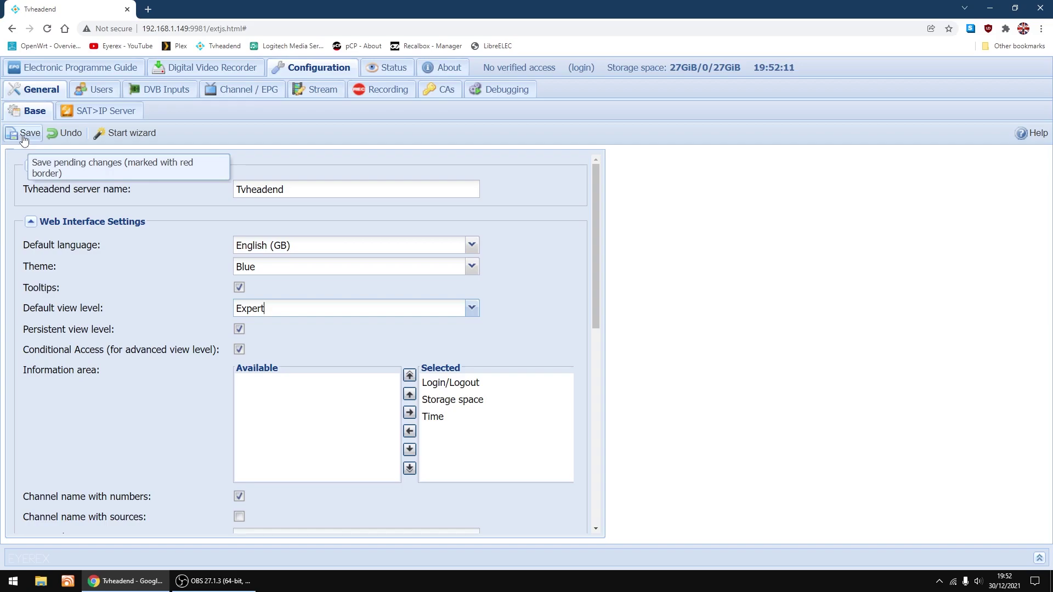
left_click(23, 135)
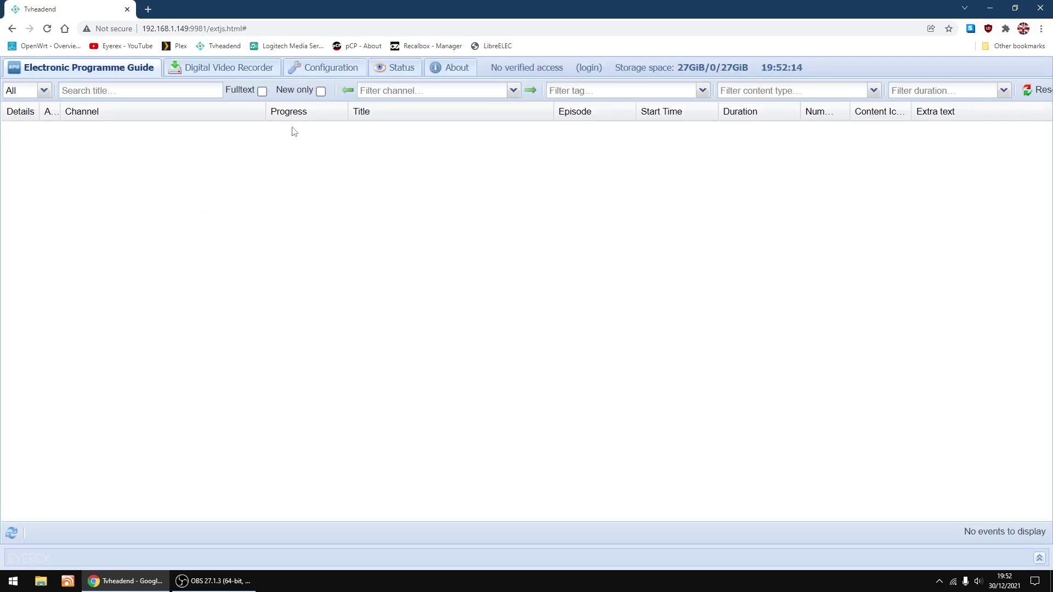
Step: Open Configuration > DVB Inputs > Muxes to see the 9 DVB-T muxes' scan results
left_click(321, 74)
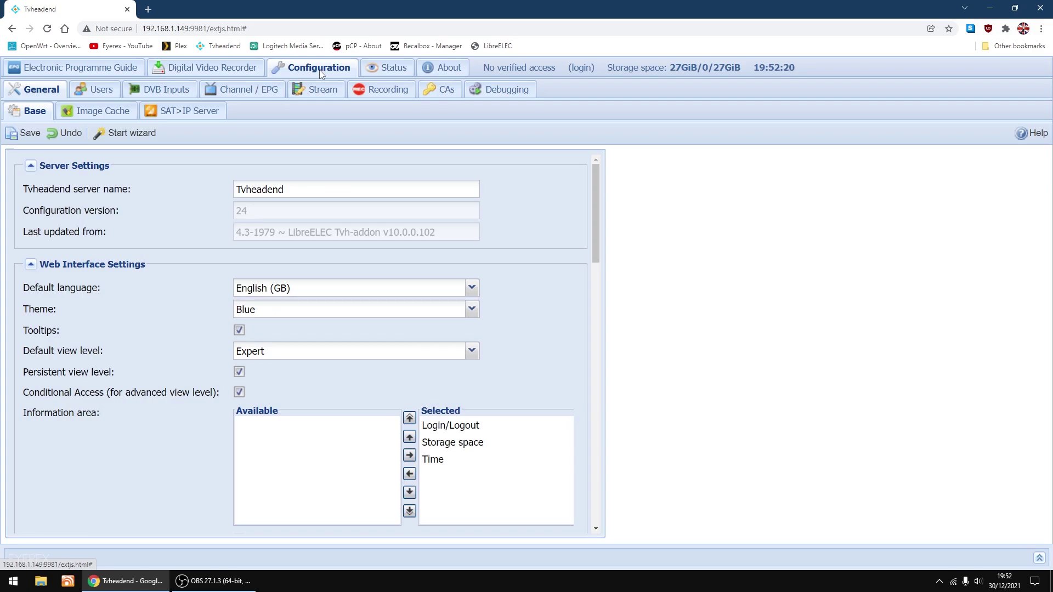
left_click(163, 93)
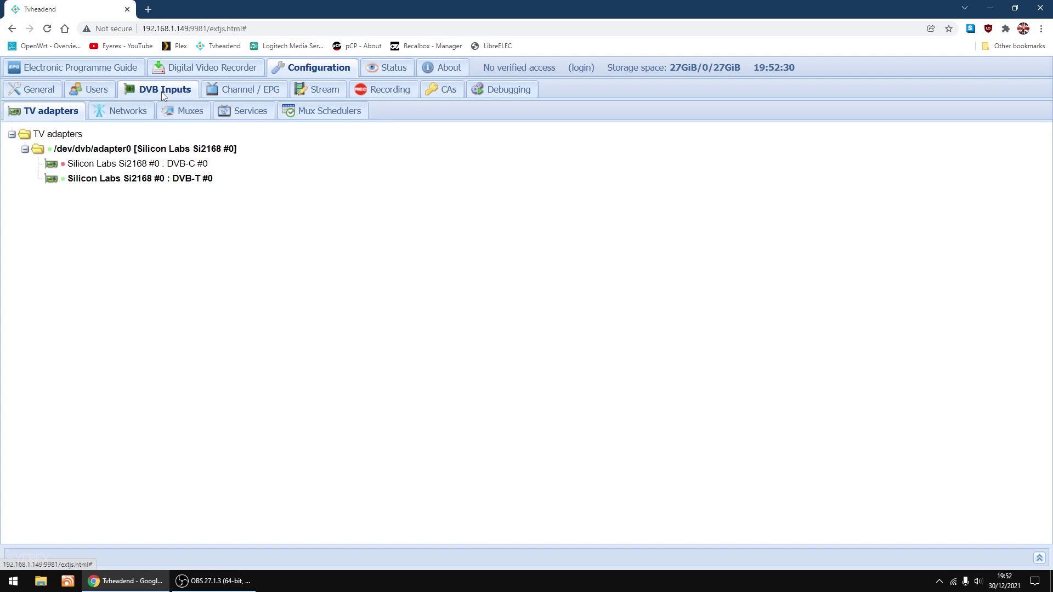
left_click(183, 113)
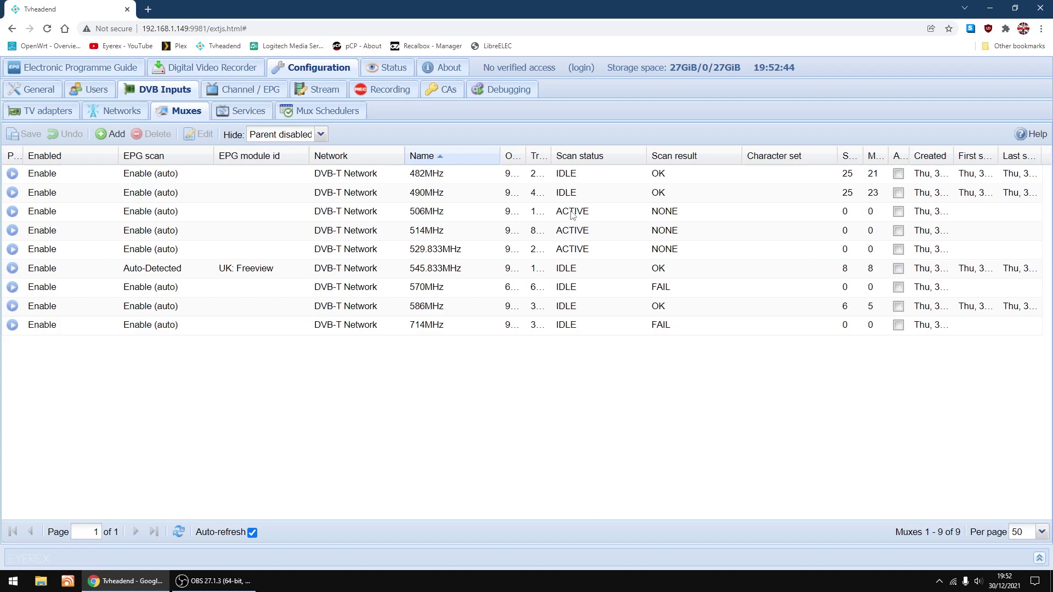
Step: Reset the 506MHz mux's scan status to IDLE and save it
left_click(563, 215)
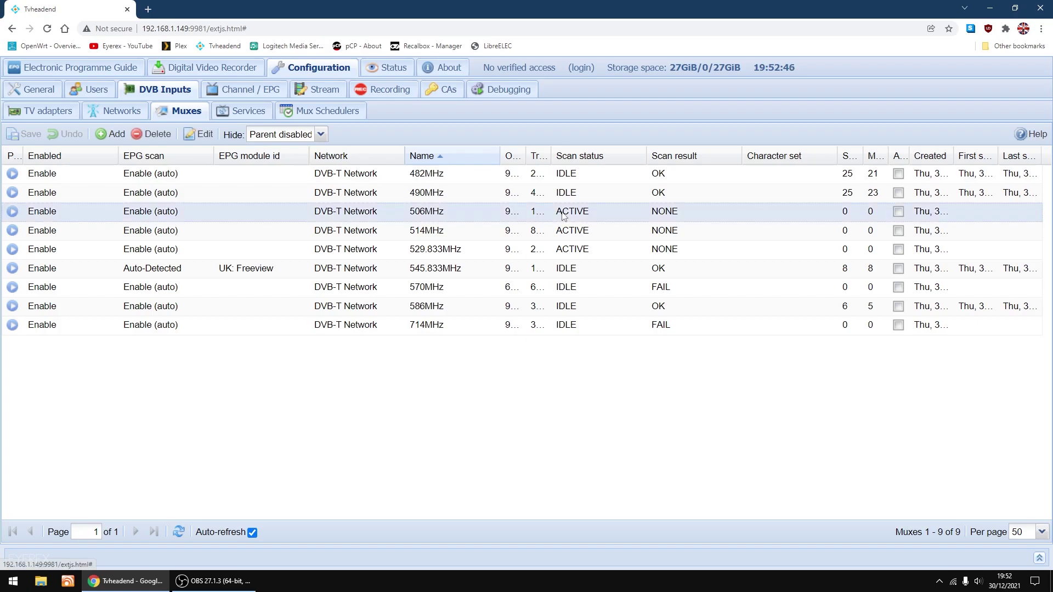
left_click(205, 137)
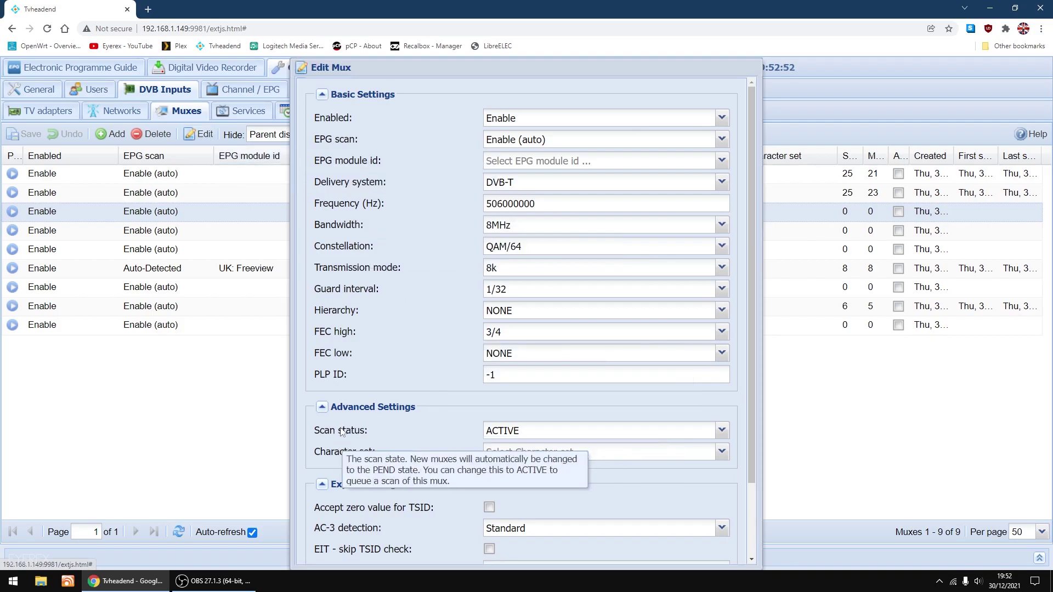
left_click(721, 429)
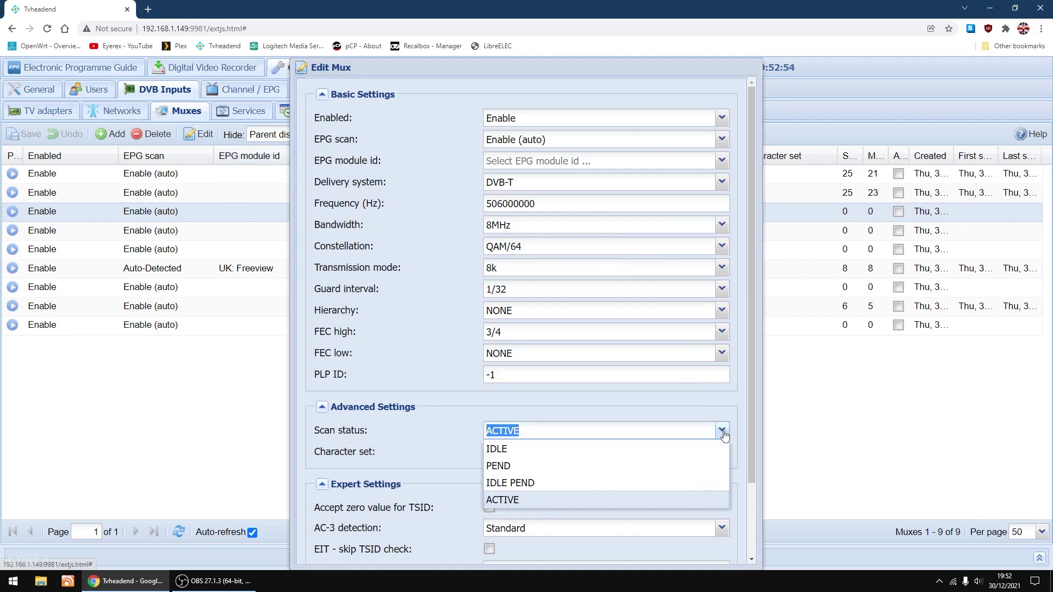
left_click(551, 448)
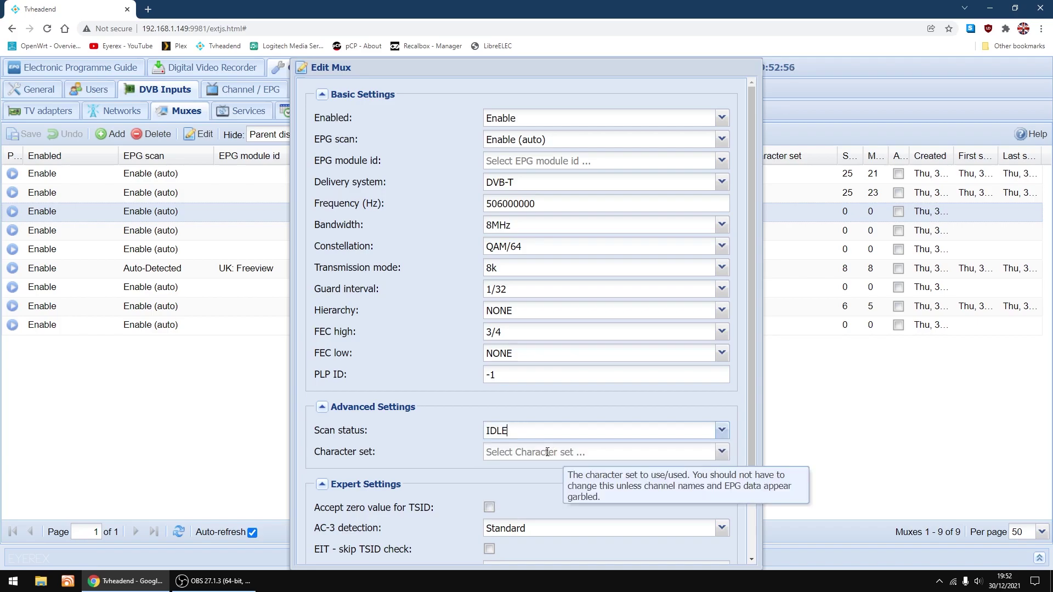
scroll(433, 476, "down", 3)
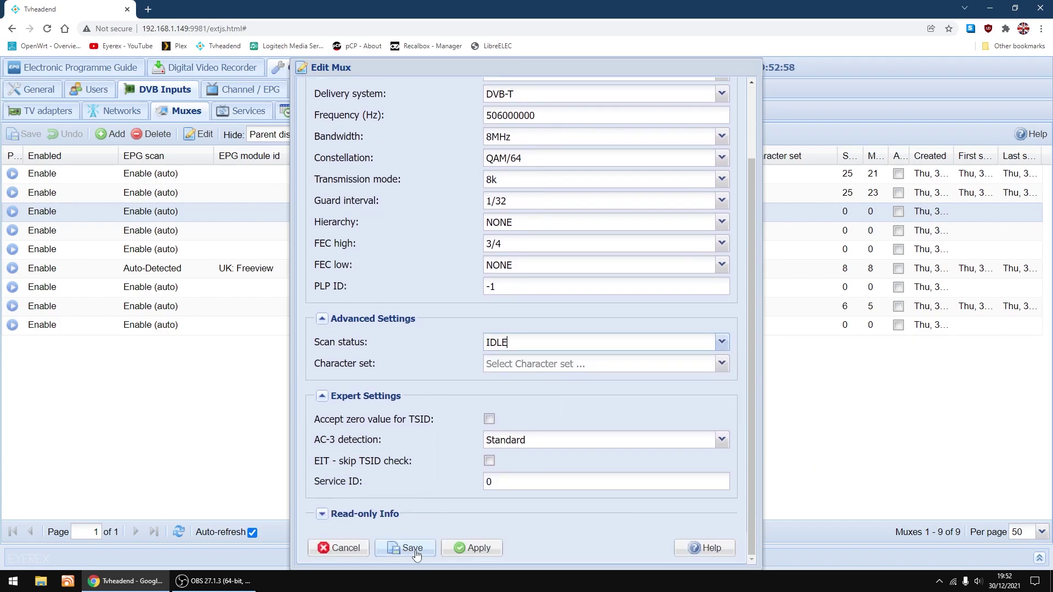
left_click(412, 548)
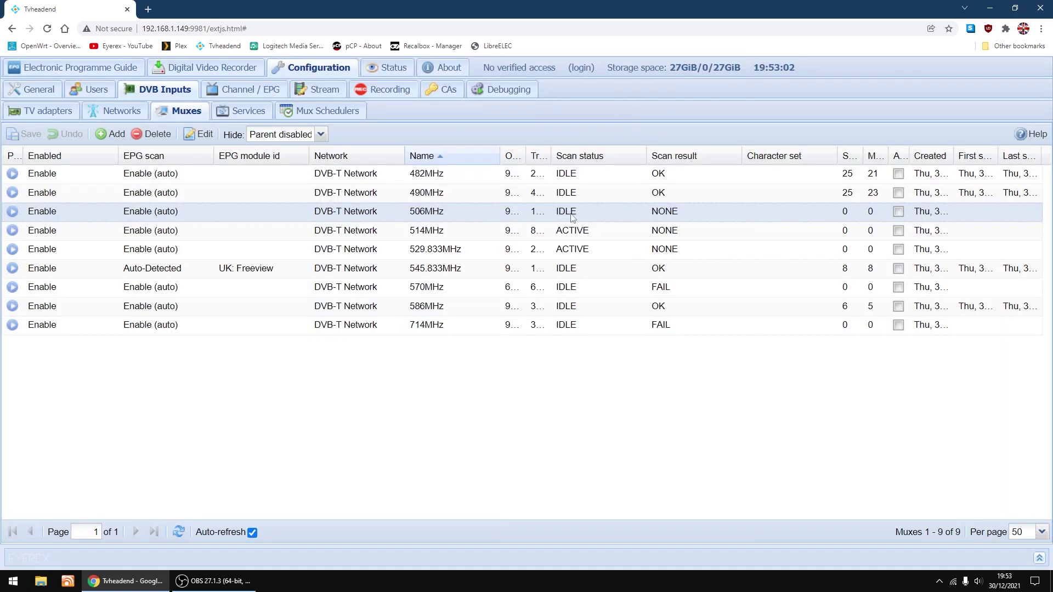
Step: Reset the 514MHz mux's scan status to IDLE and save it
left_click(567, 231)
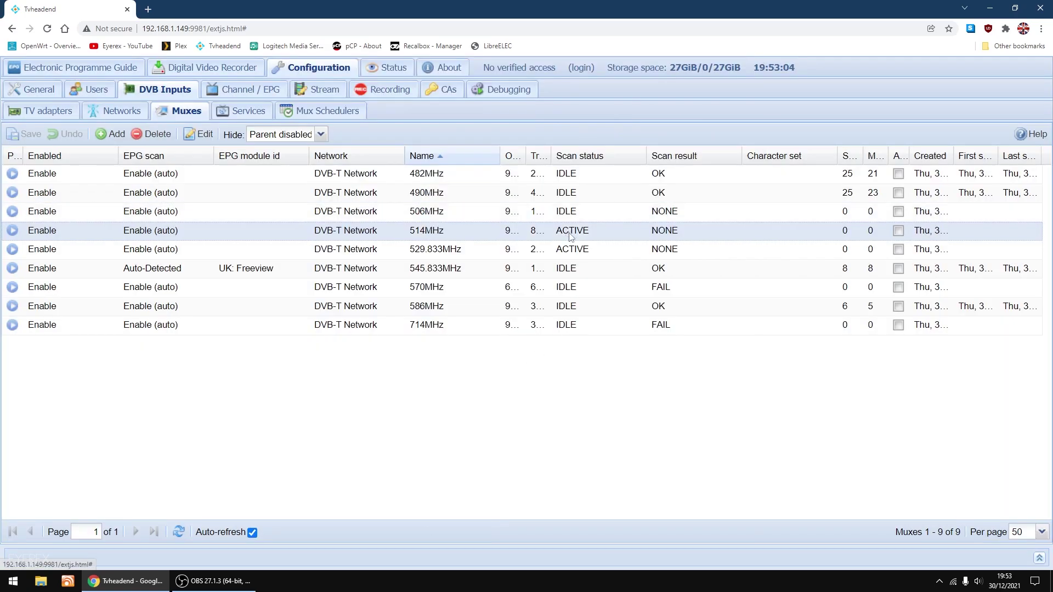
left_click(206, 135)
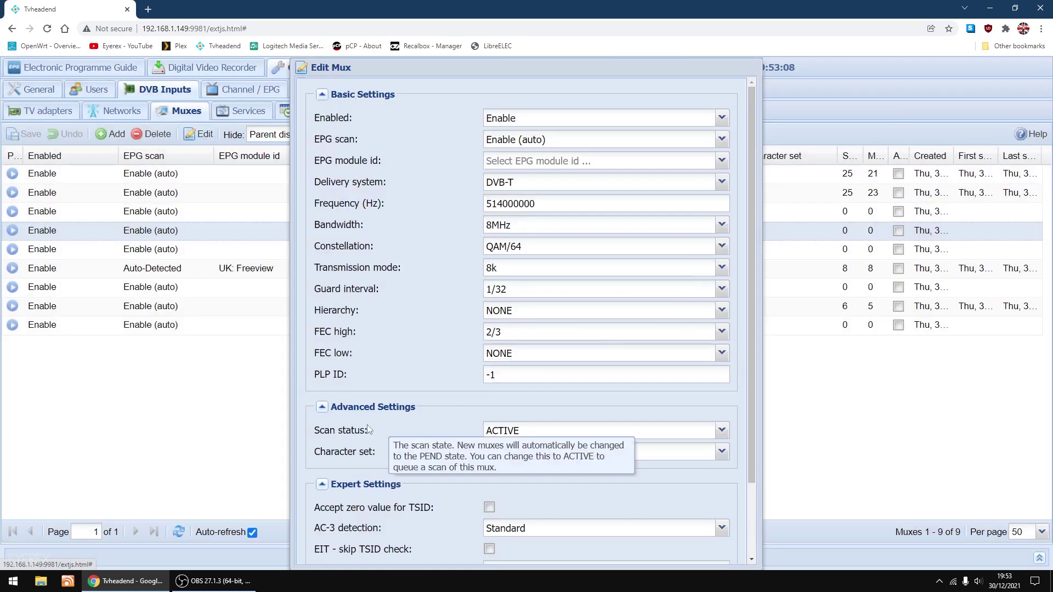
left_click(722, 431)
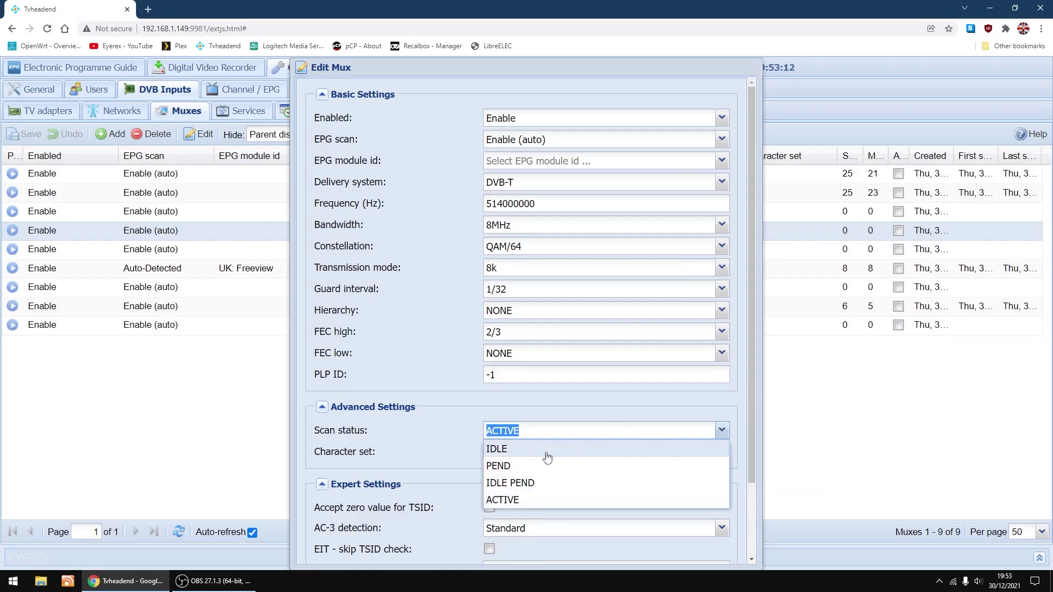
left_click(546, 458)
scroll(426, 458, "down", 3)
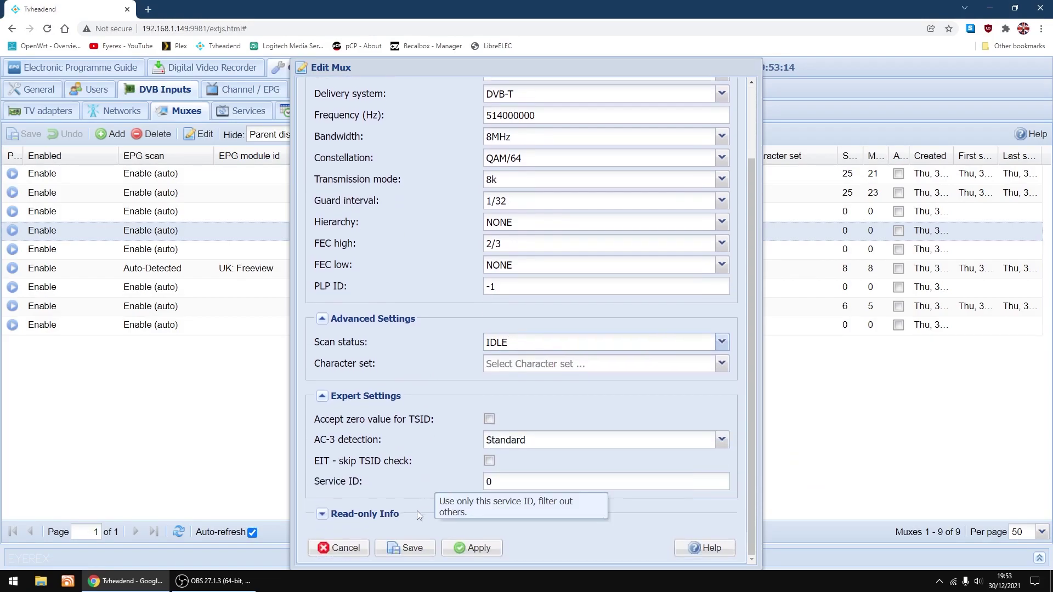
left_click(412, 550)
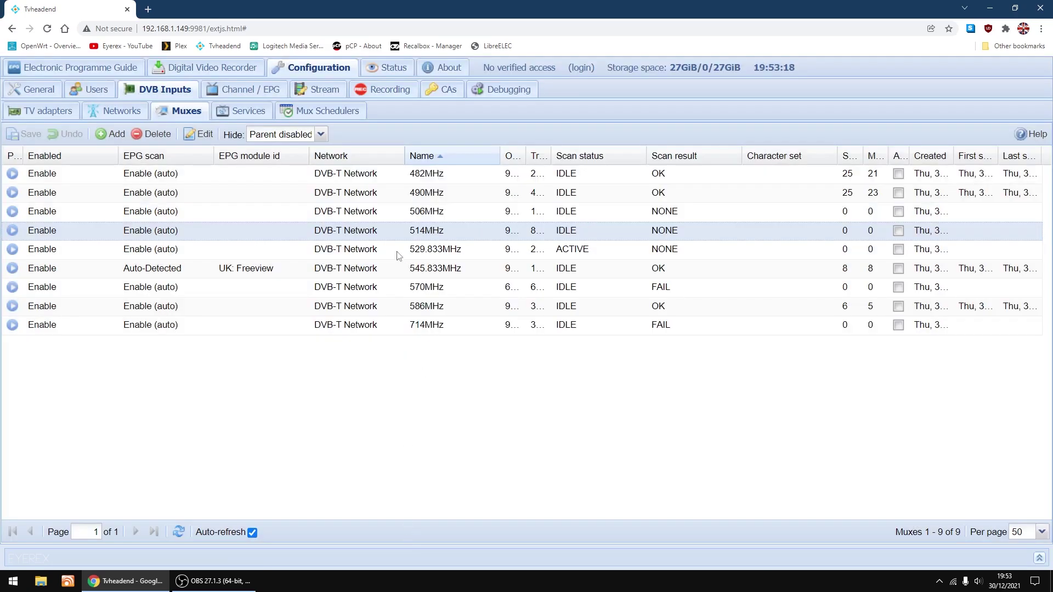
Step: Reset the 529.833MHz mux's scan status from ACTIVE to IDLE and save it
left_click(366, 255)
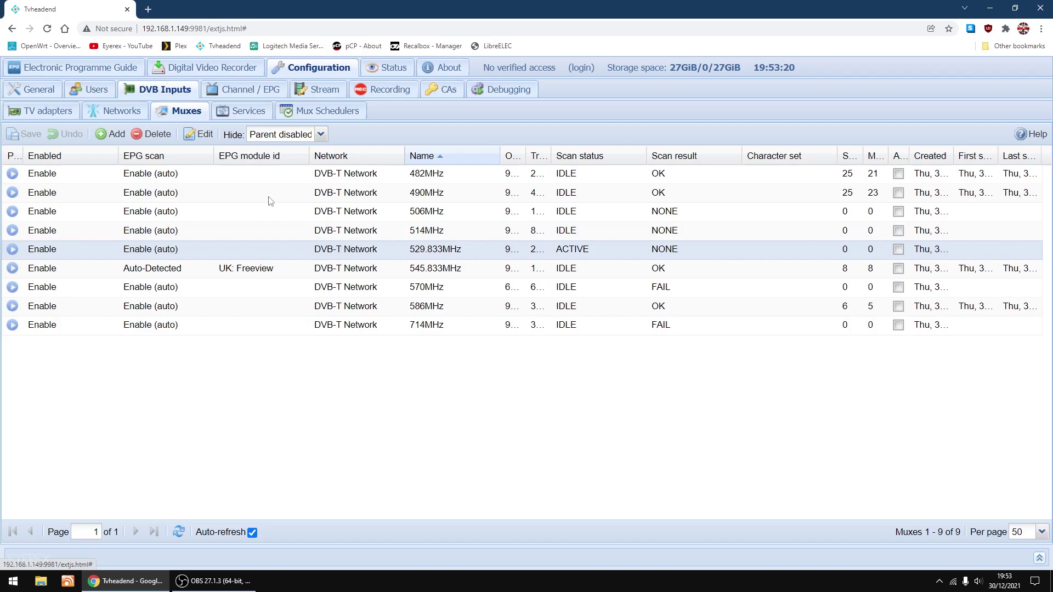
left_click(200, 134)
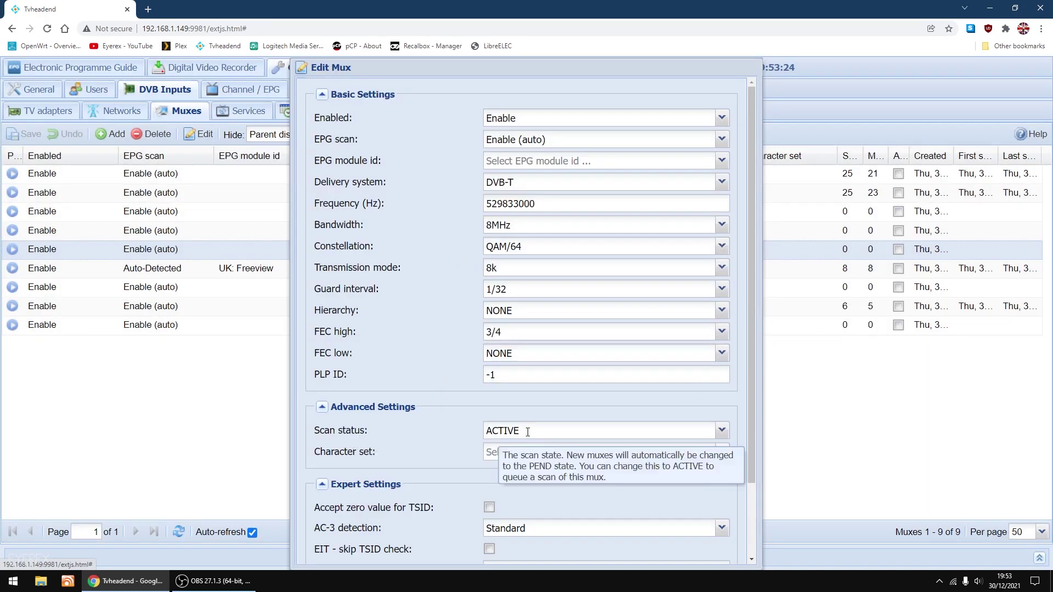
left_click(722, 431)
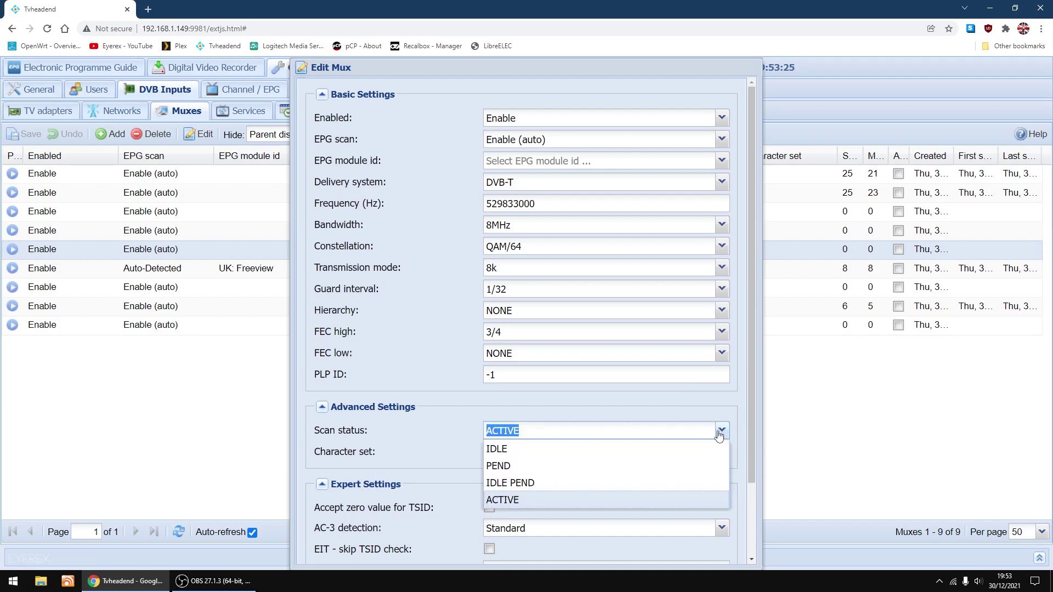
left_click(526, 455)
scroll(414, 454, "down", 3)
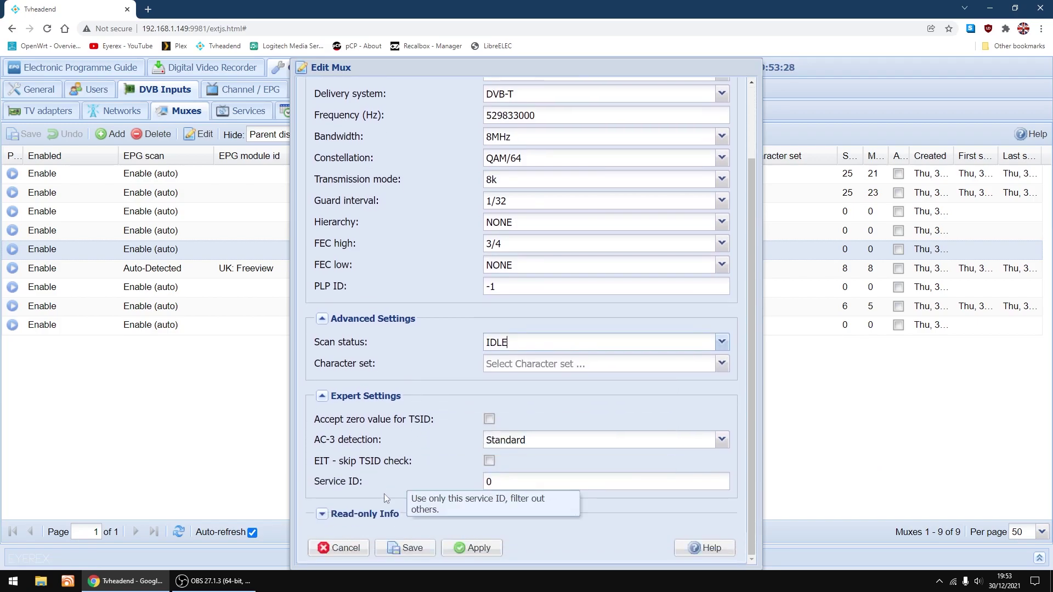
left_click(407, 548)
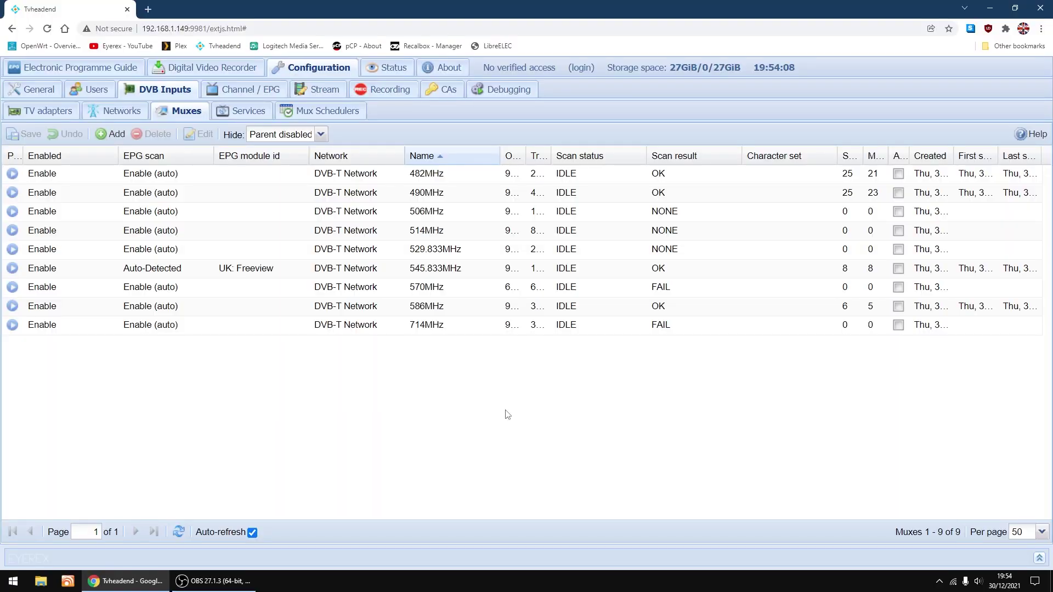
Step: Force Scan the DVB-T Network from the Networks list
left_click(125, 117)
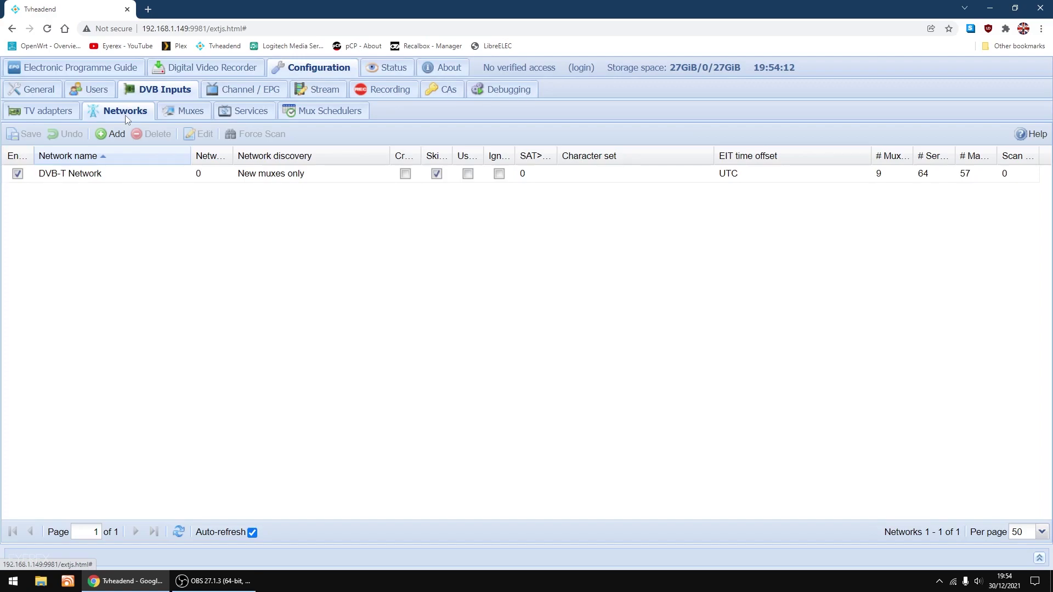
left_click(90, 176)
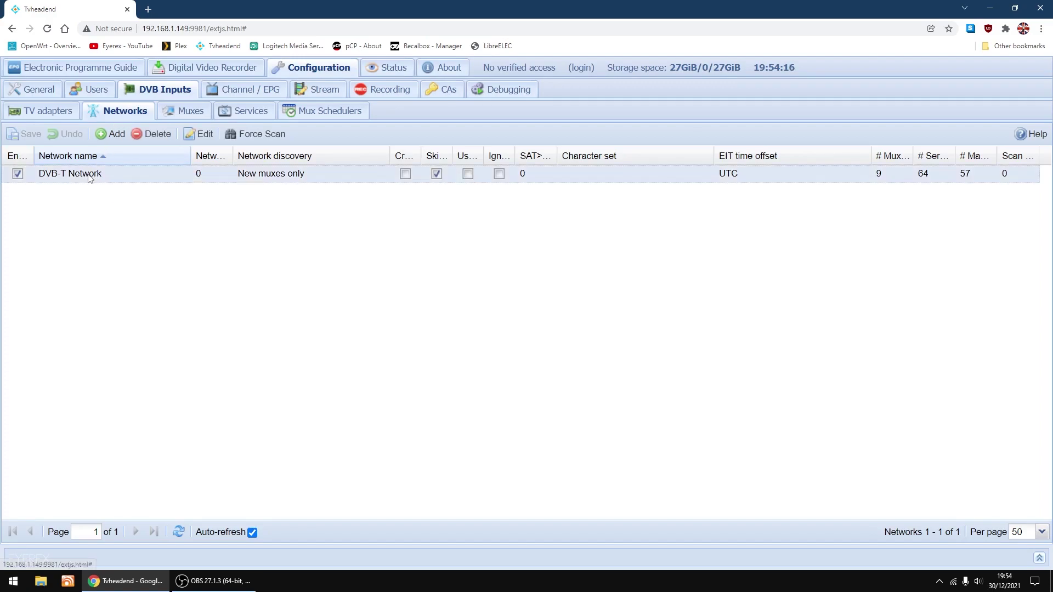
left_click(260, 137)
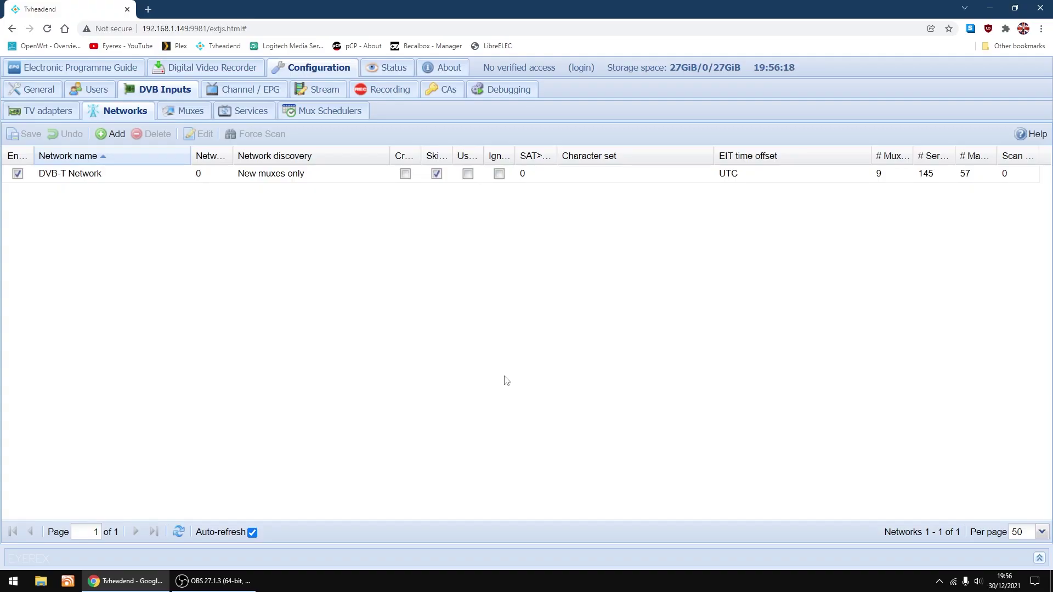
Step: Run Map all services from the Services list, mapping all 88 services to channels
left_click(248, 112)
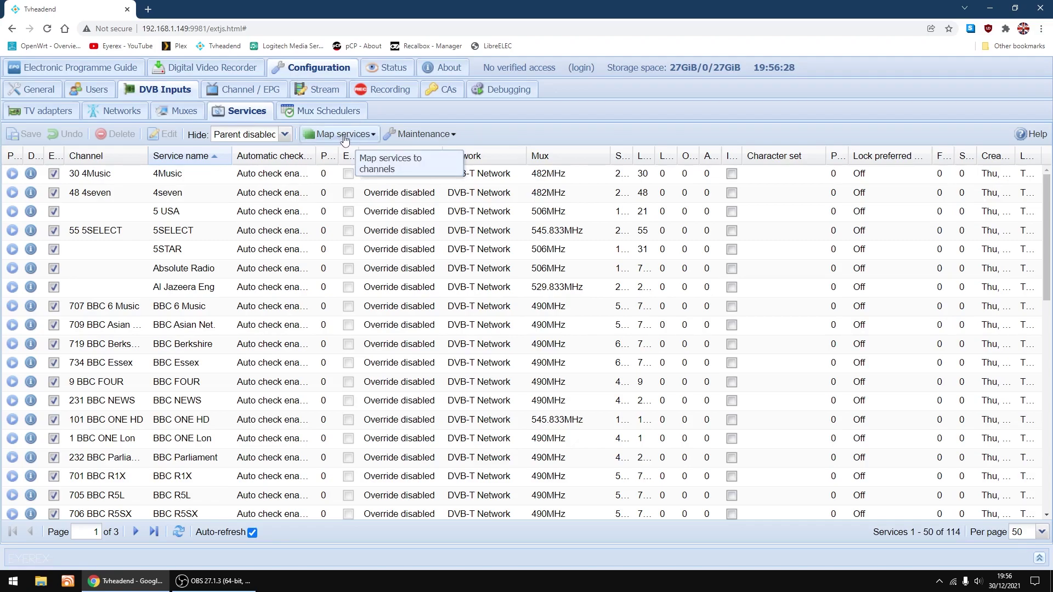
left_click(344, 138)
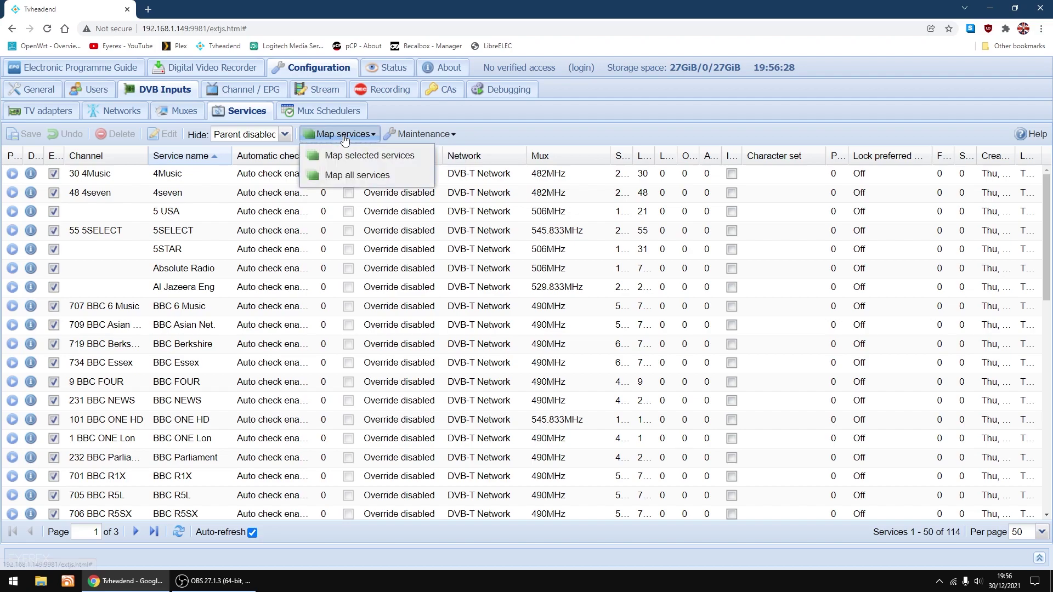
left_click(357, 175)
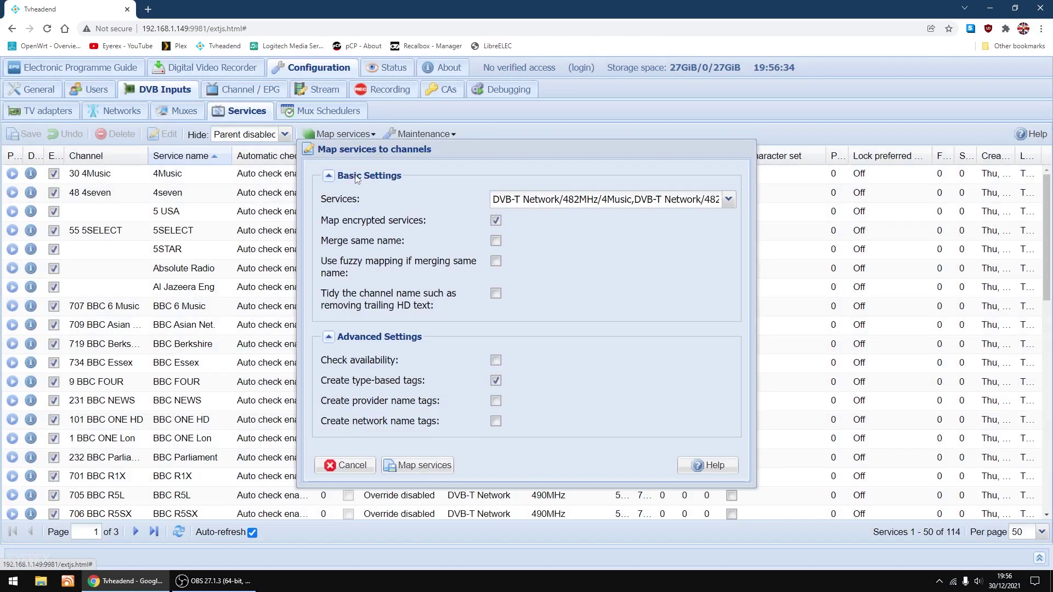
left_click(425, 466)
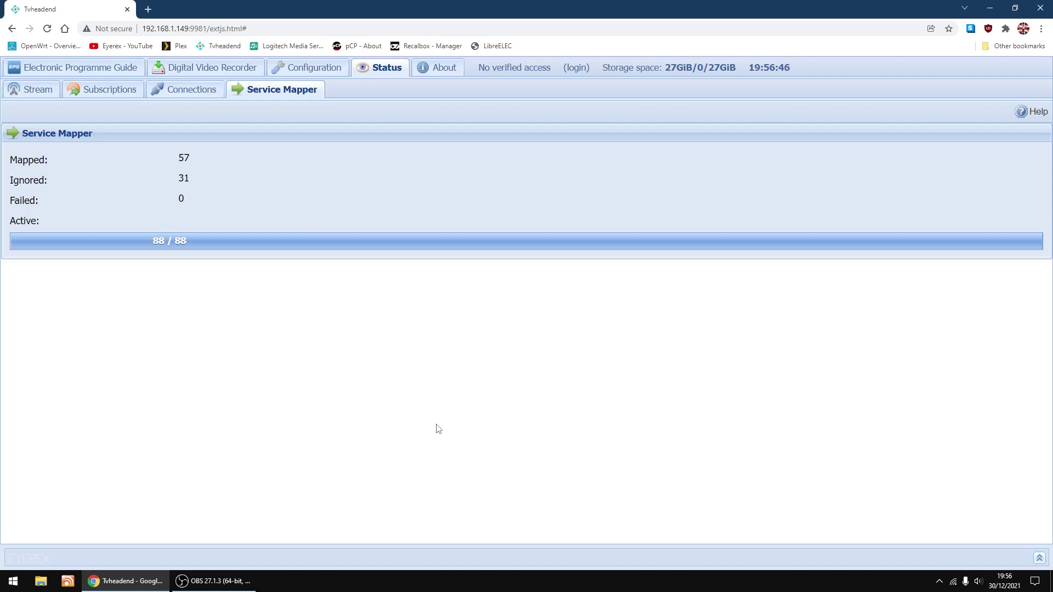
Step: Switch the Electronic Programme Guide filter from All to Now
left_click(61, 75)
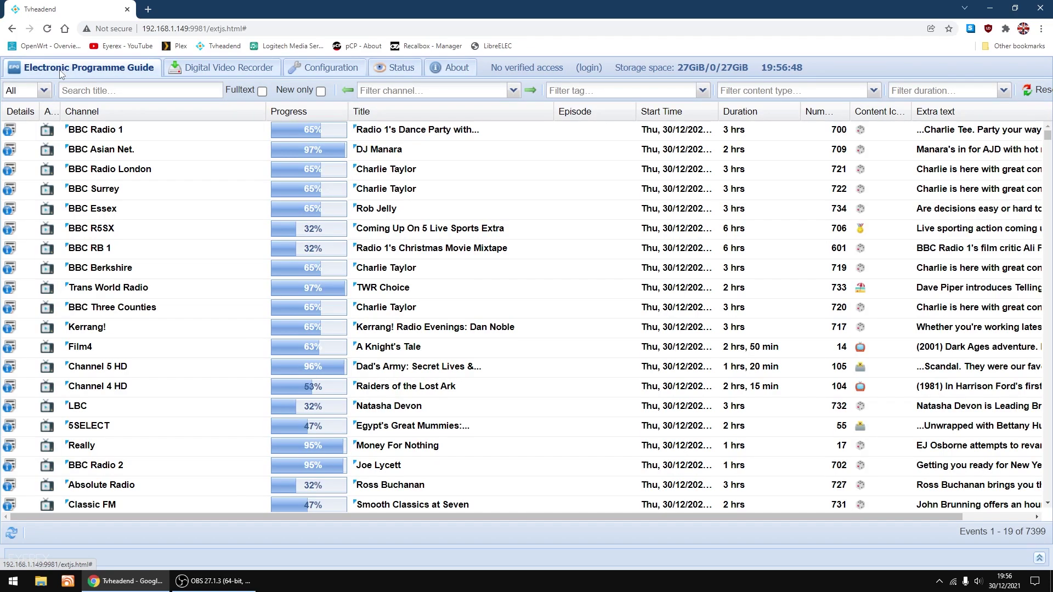
left_click(44, 91)
left_click(37, 123)
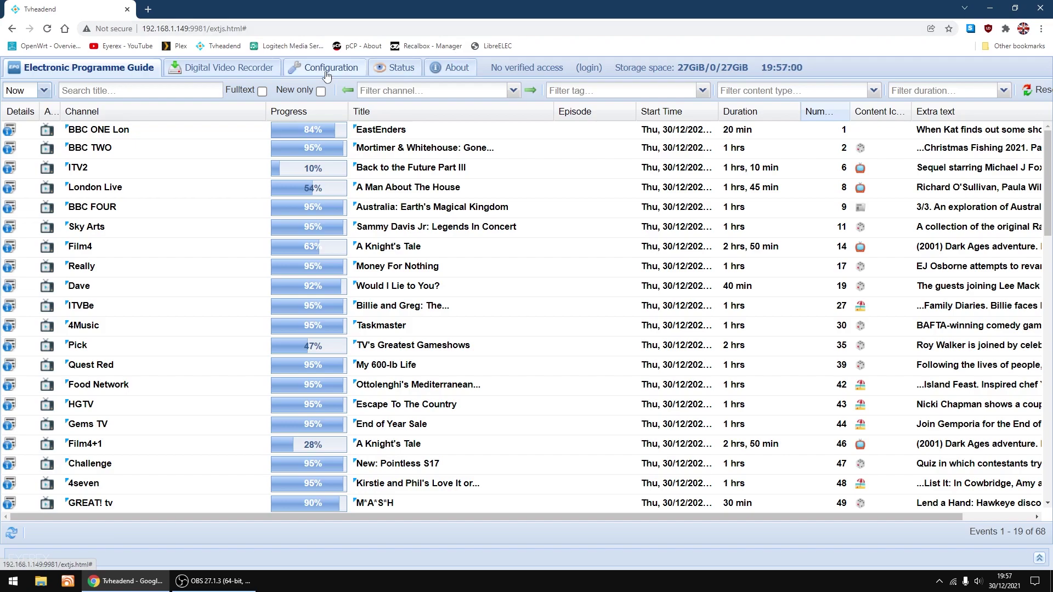
Step: Select Over-the-air: UK: Freeview under Channel / EPG > EPG Grabber Modules
left_click(327, 73)
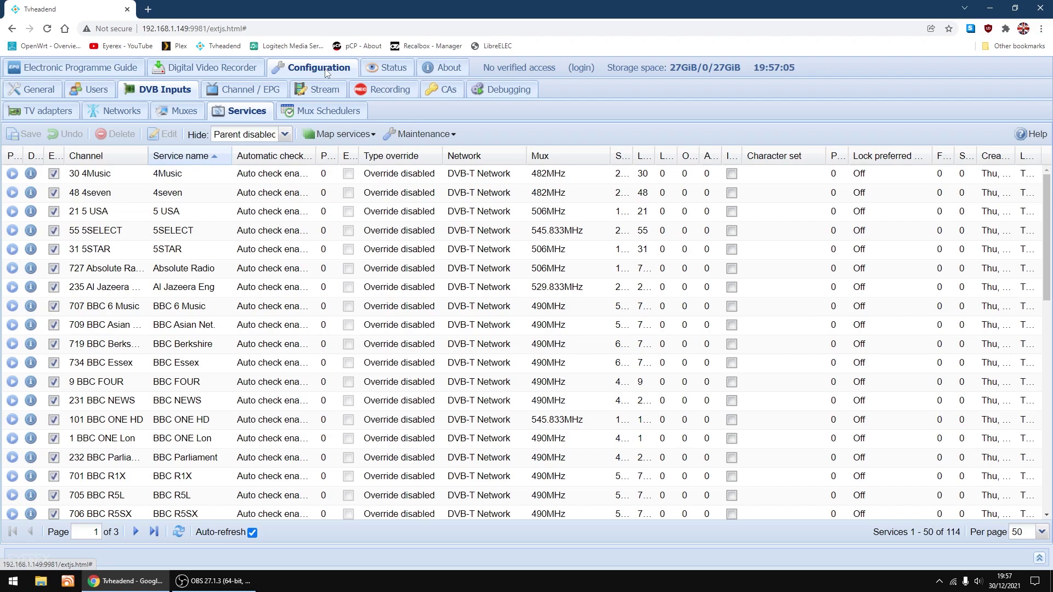
left_click(255, 92)
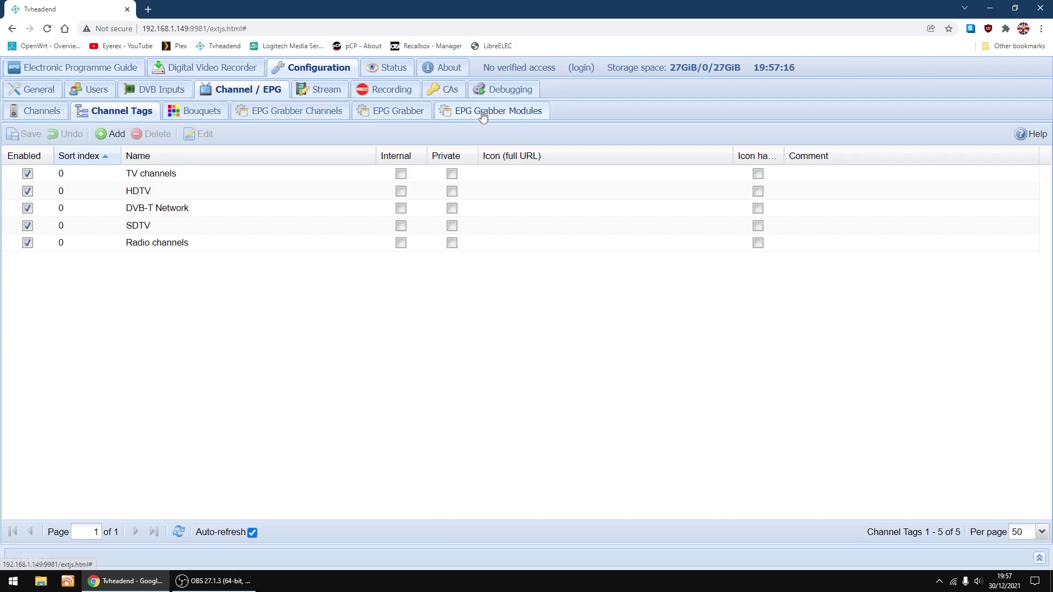
left_click(479, 117)
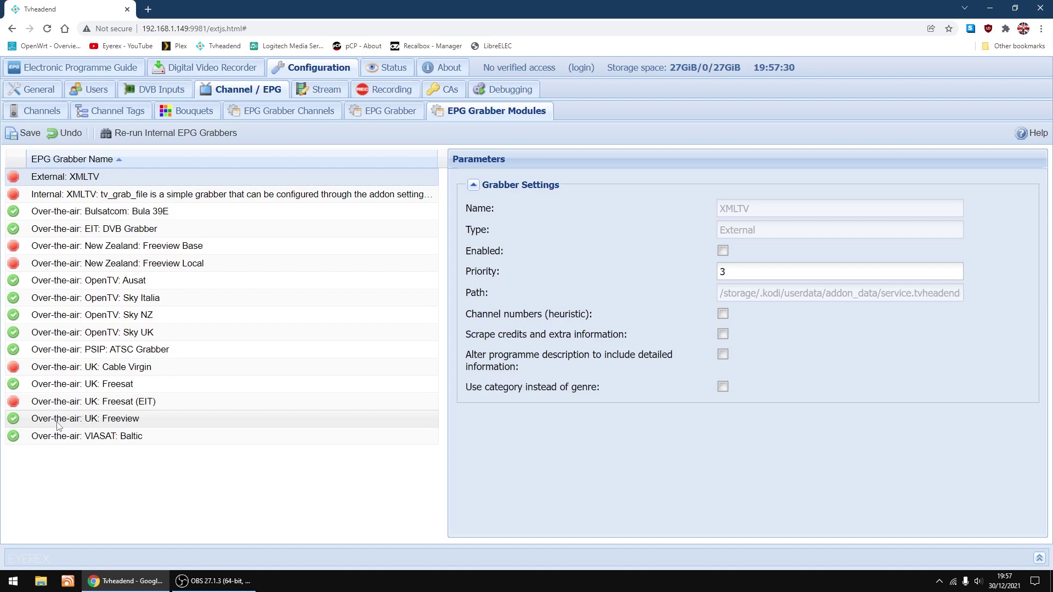
left_click(58, 423)
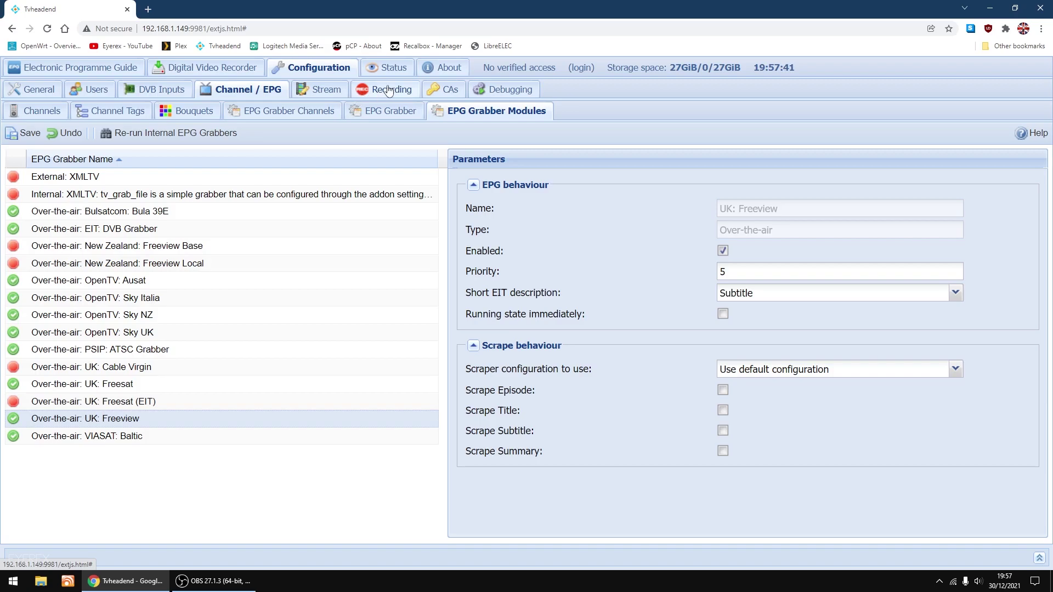
Step: Set the default recording profile's padding to 2 mins before and 5 mins after, and save
left_click(387, 90)
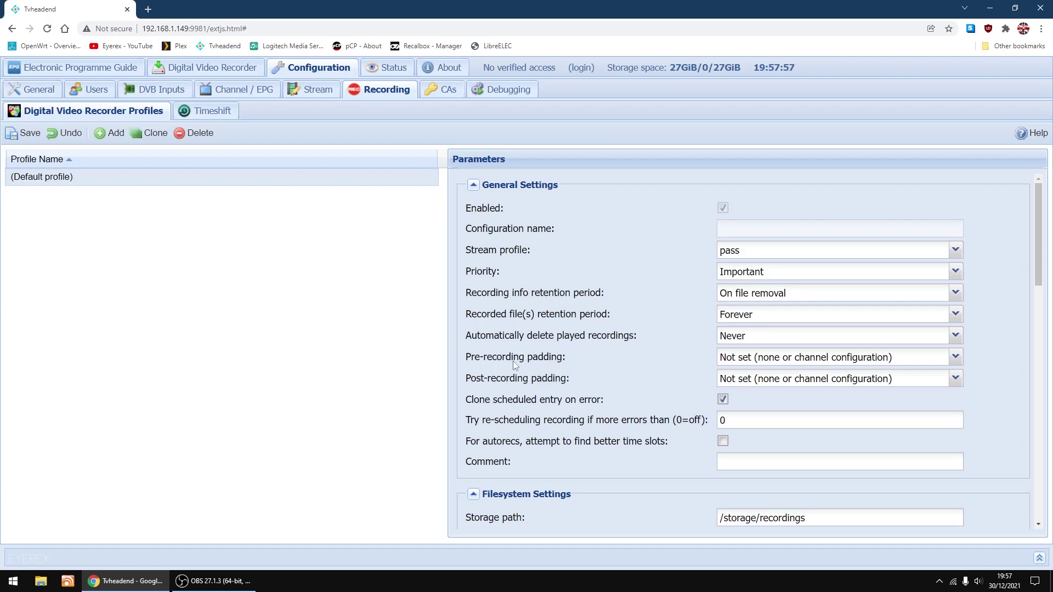
mouse_move(518, 363)
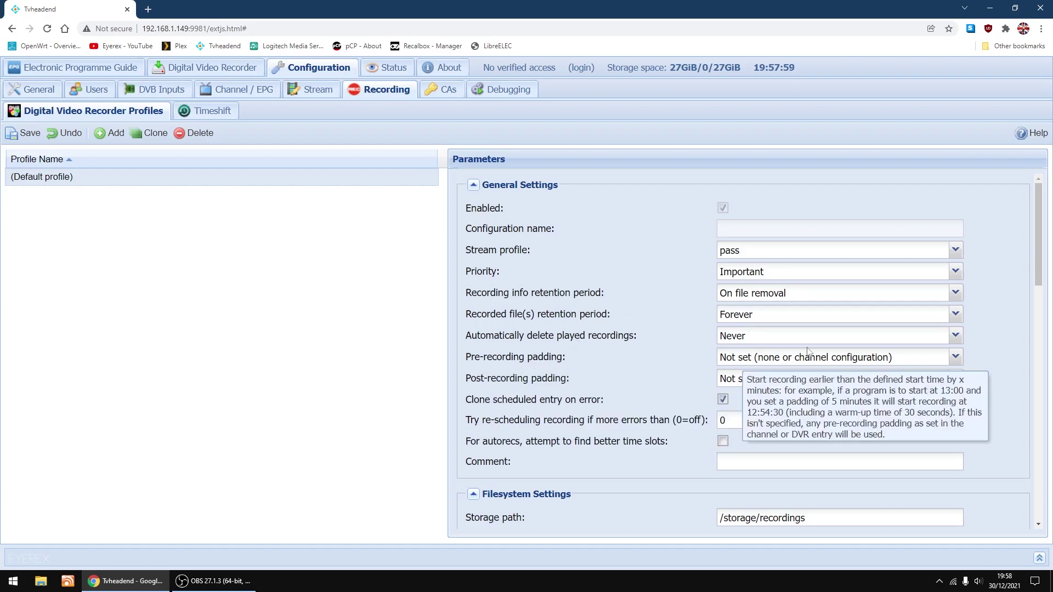
left_click(955, 361)
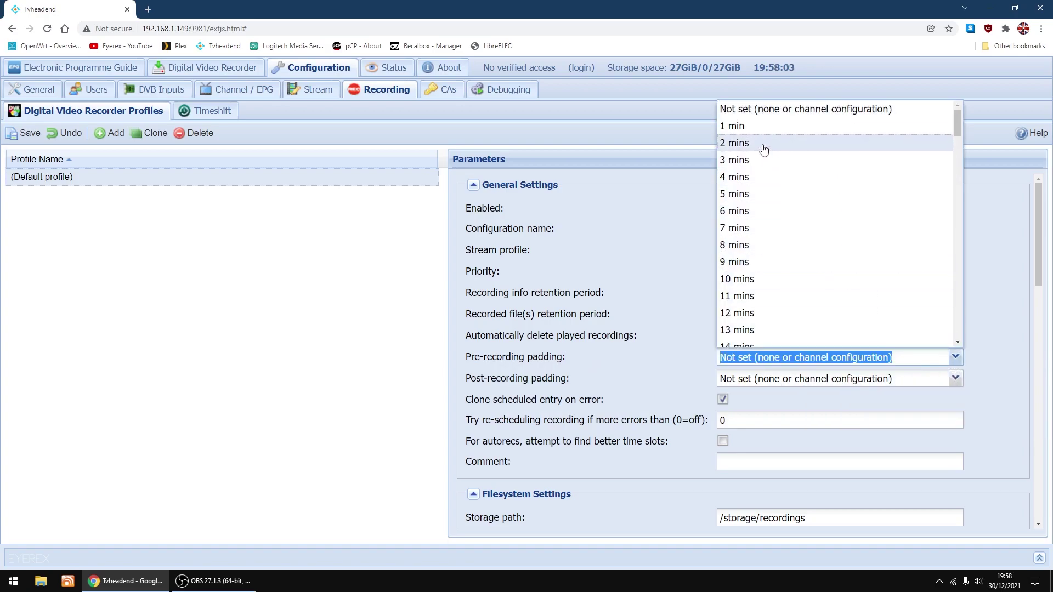
left_click(763, 144)
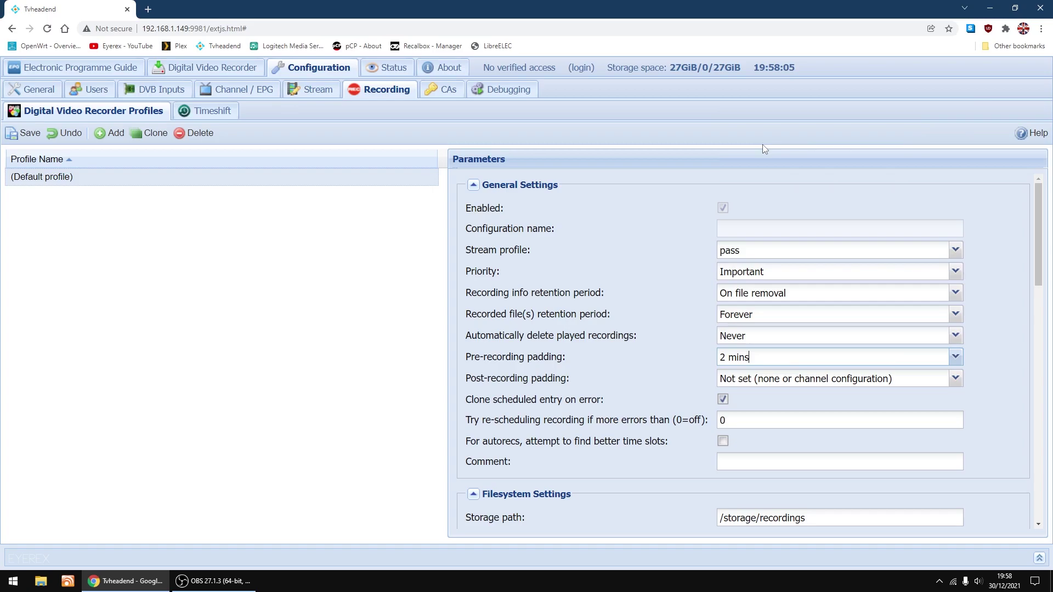
mouse_move(527, 383)
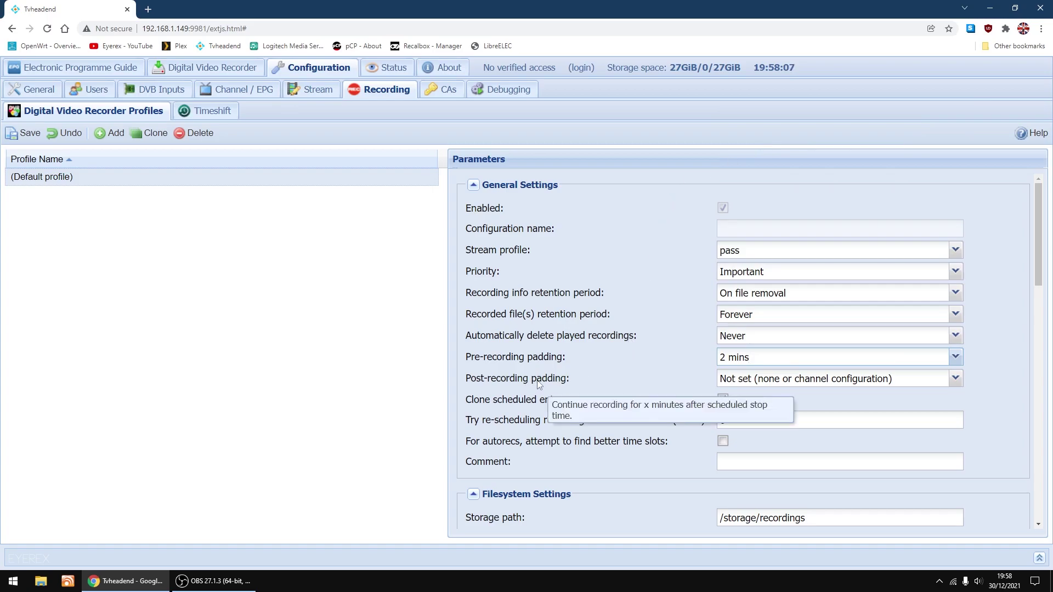
left_click(955, 378)
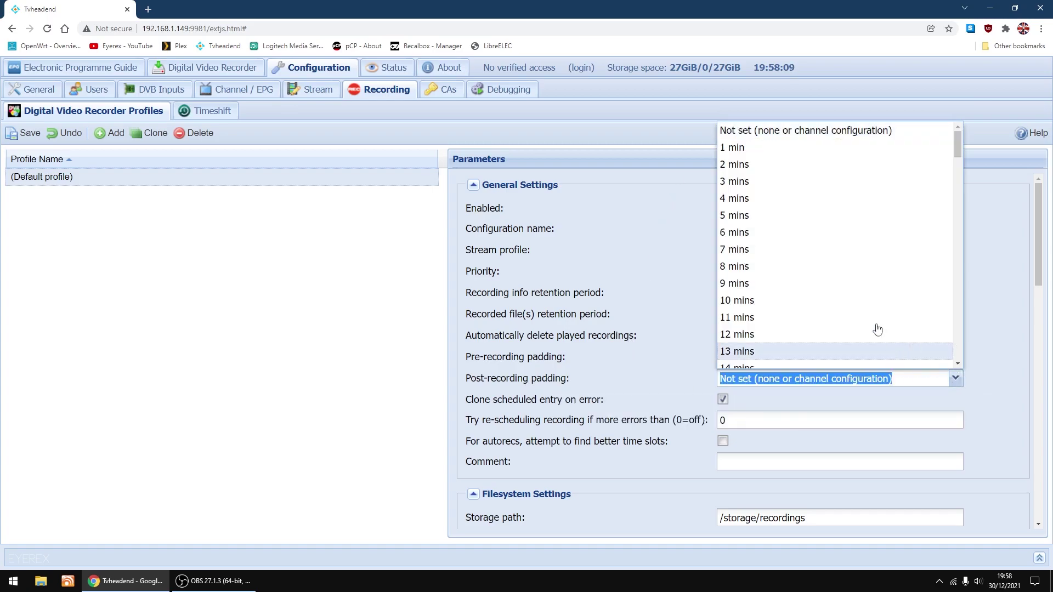
left_click(782, 217)
mouse_move(536, 316)
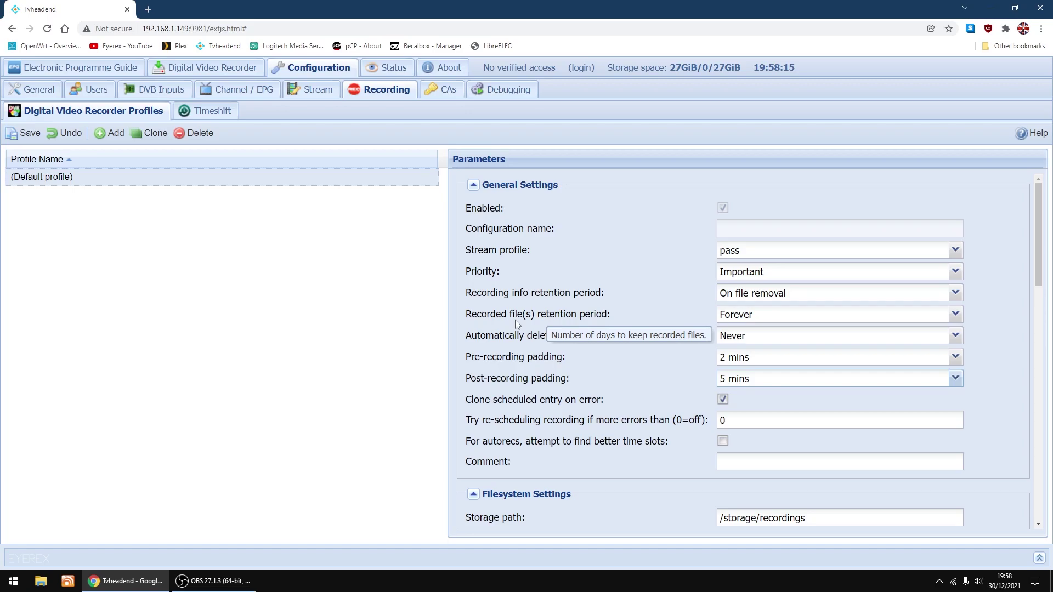
scroll(515, 320, "down", 5)
scroll(515, 321, "down", 8)
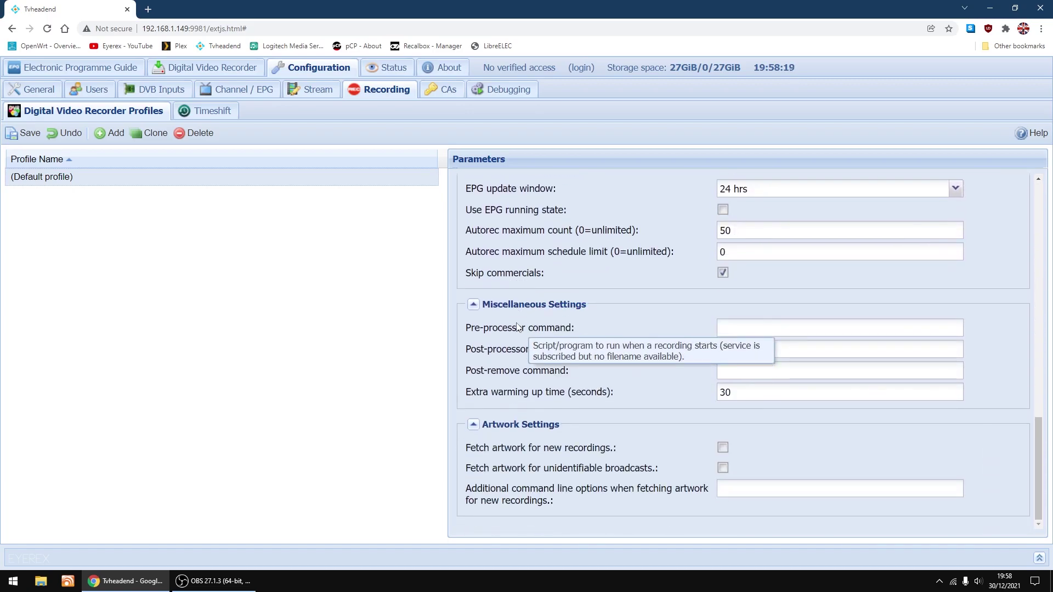
scroll(518, 324, "up", 6)
scroll(521, 328, "up", 5)
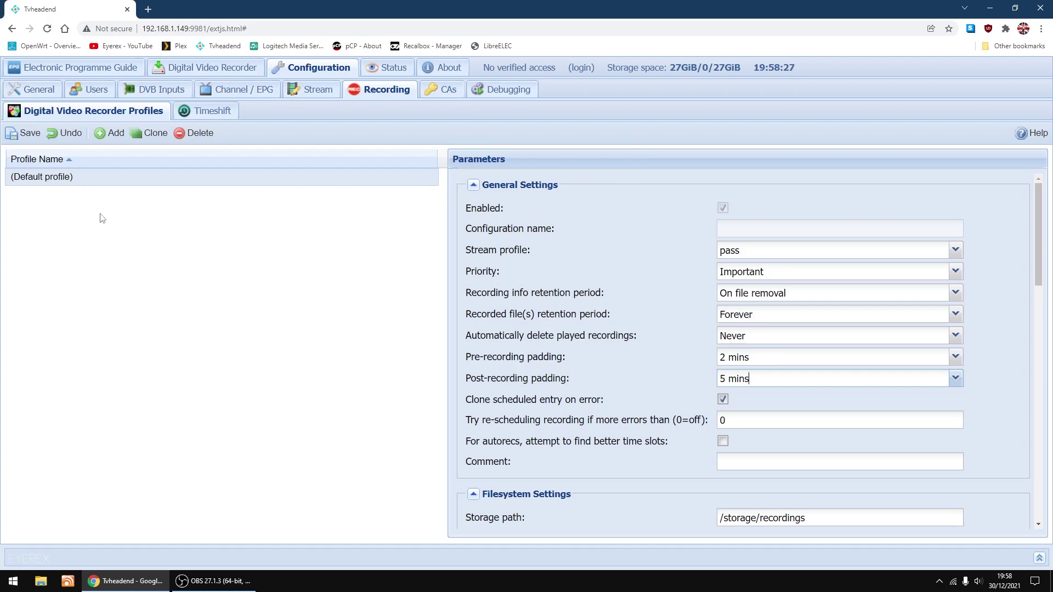
left_click(29, 140)
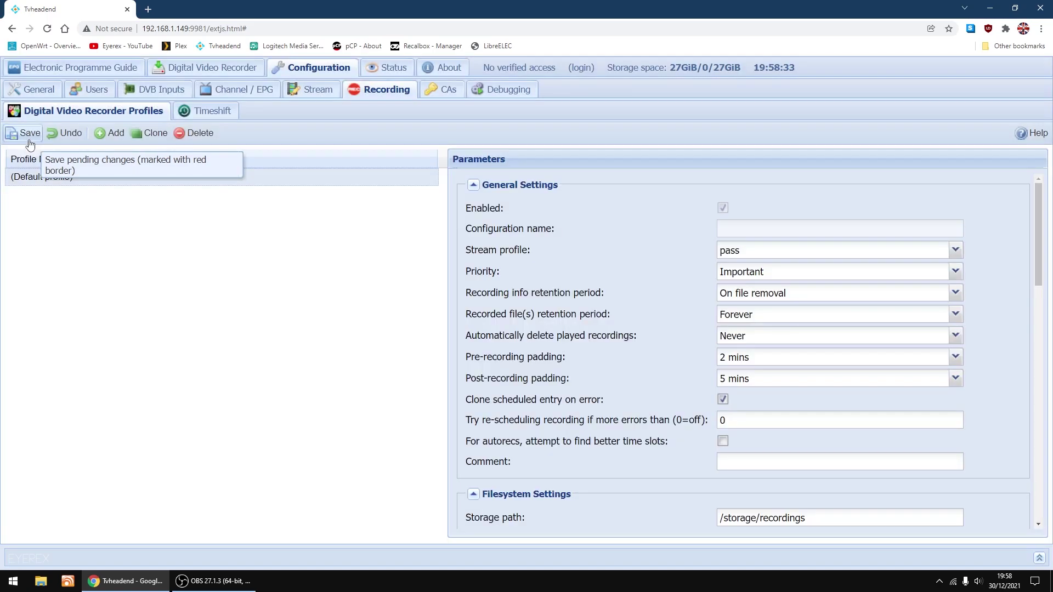
left_click(36, 70)
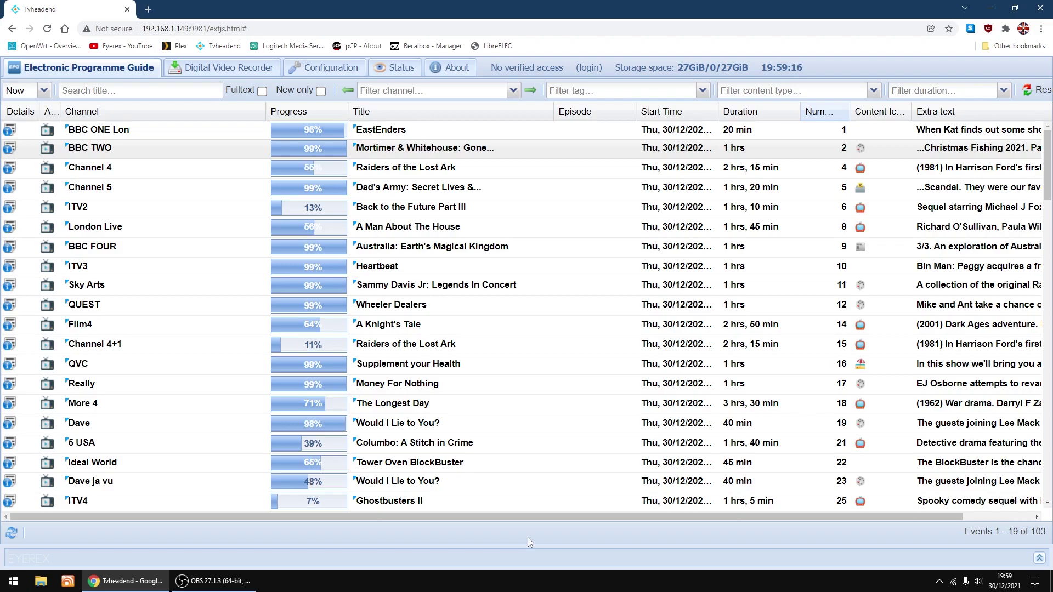
Step: Minimise the Chrome window to reveal the desktop
left_click(989, 11)
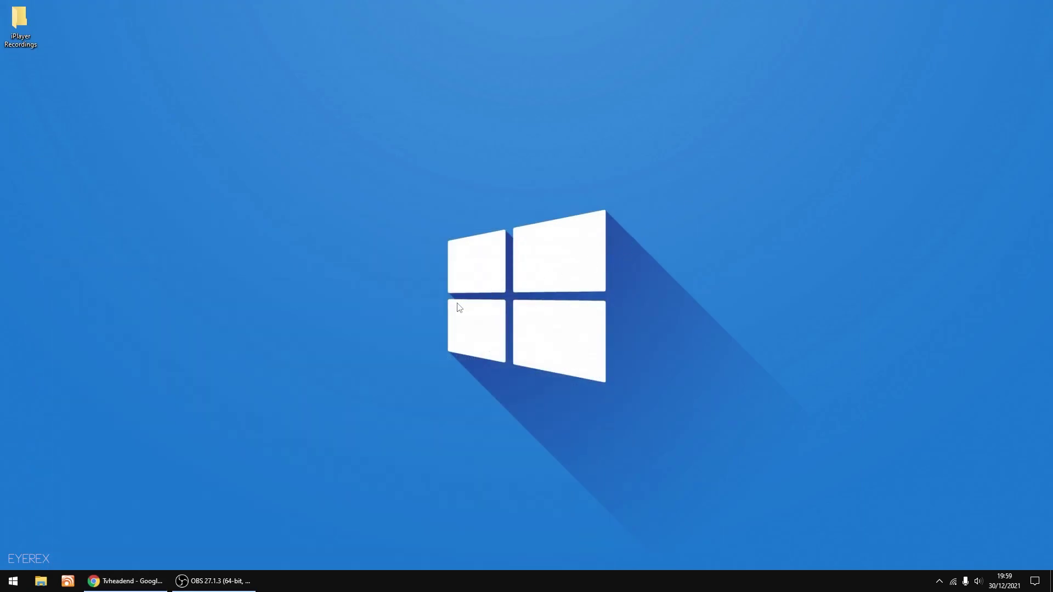